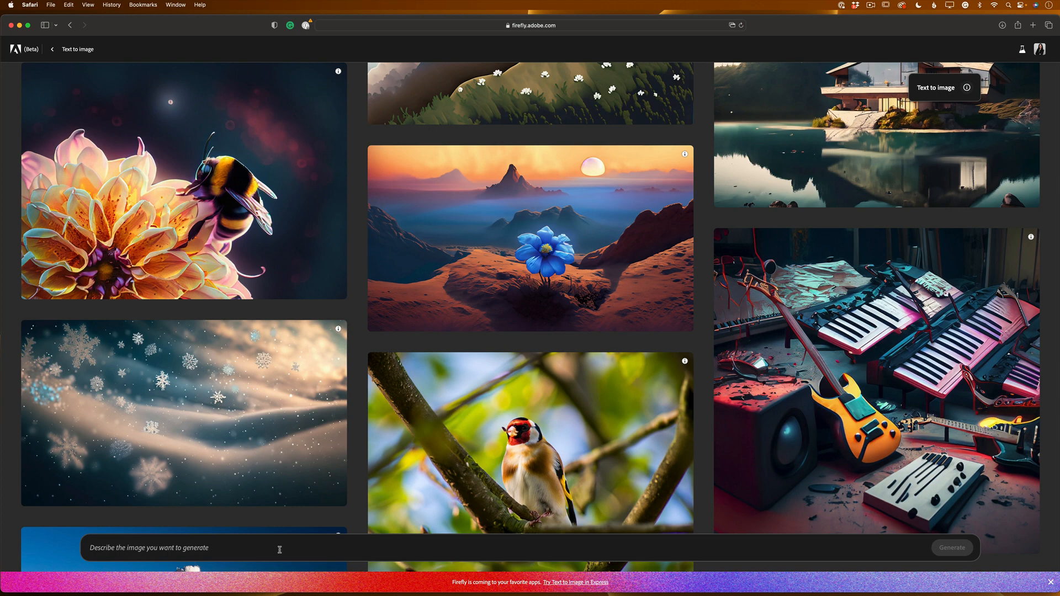
Step: Generate images from the prompt "beautiful autumn evening, forest, fantasy house with lights on"
click(275, 547)
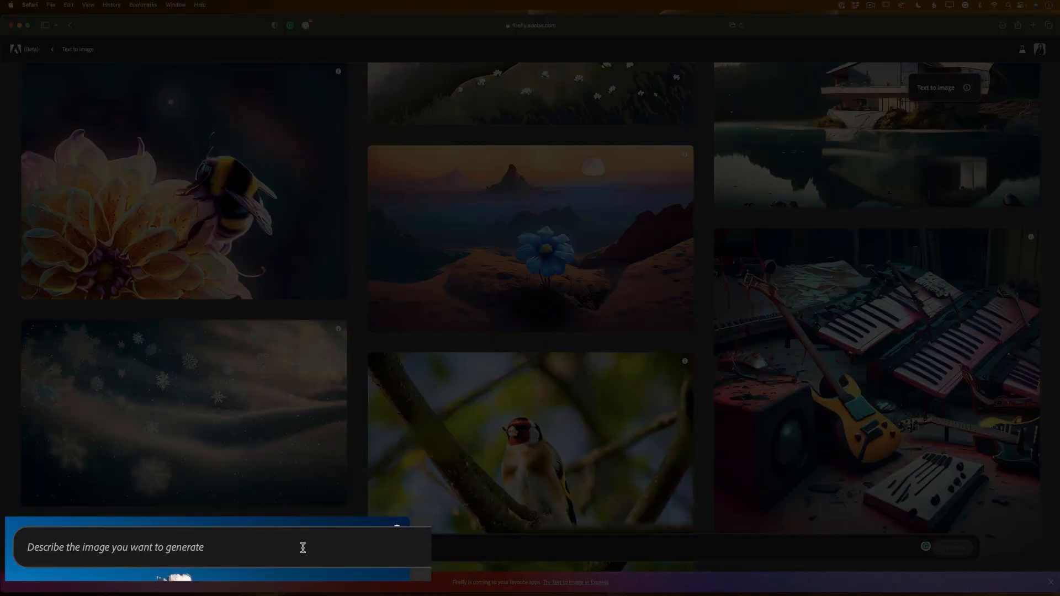
text(bea)
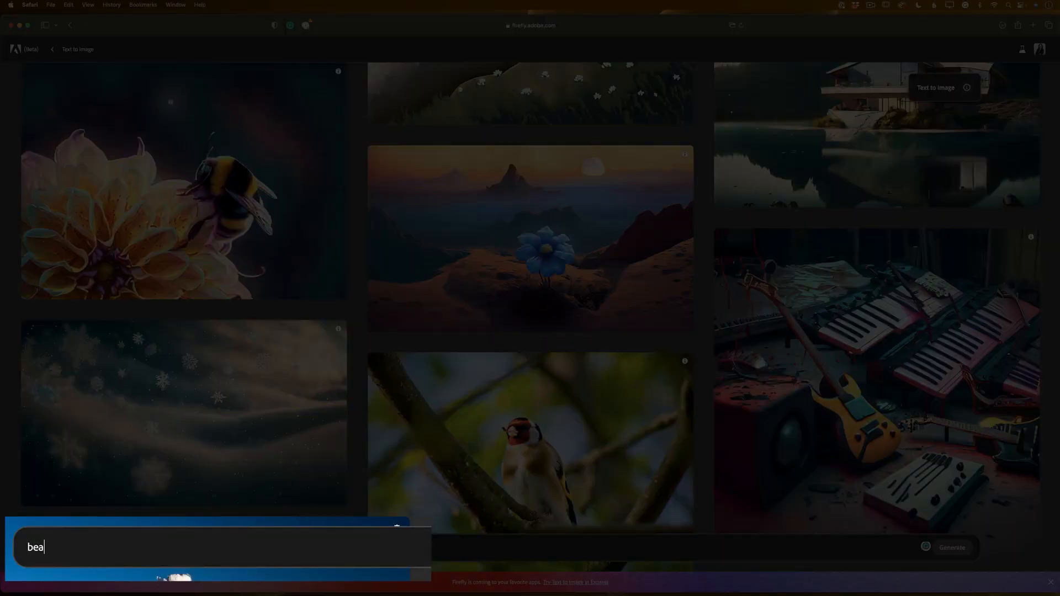
text(utiful autumn evening, f)
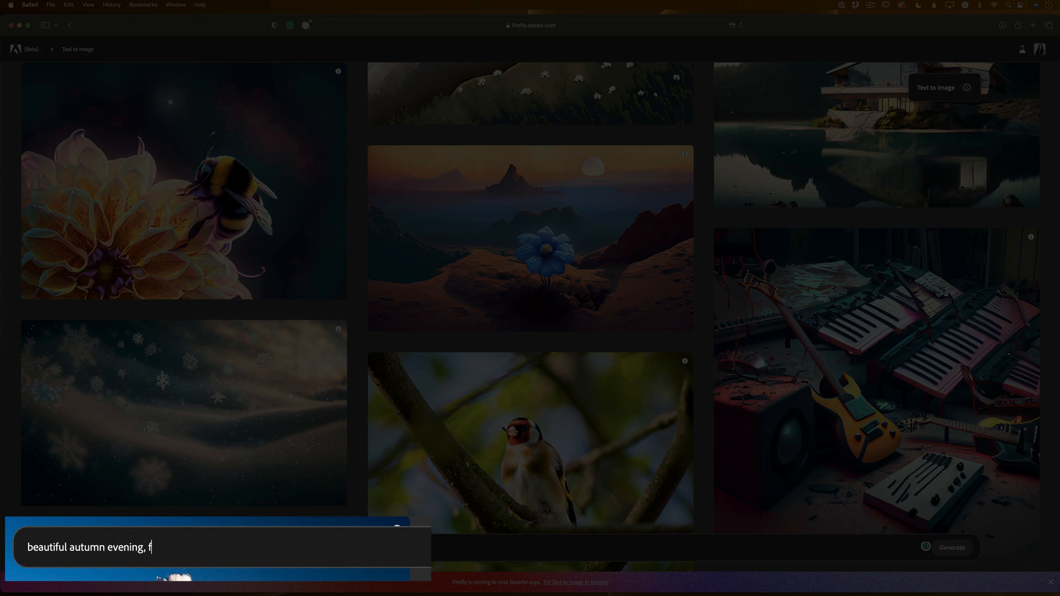
text(orest, fantasy house with lights )
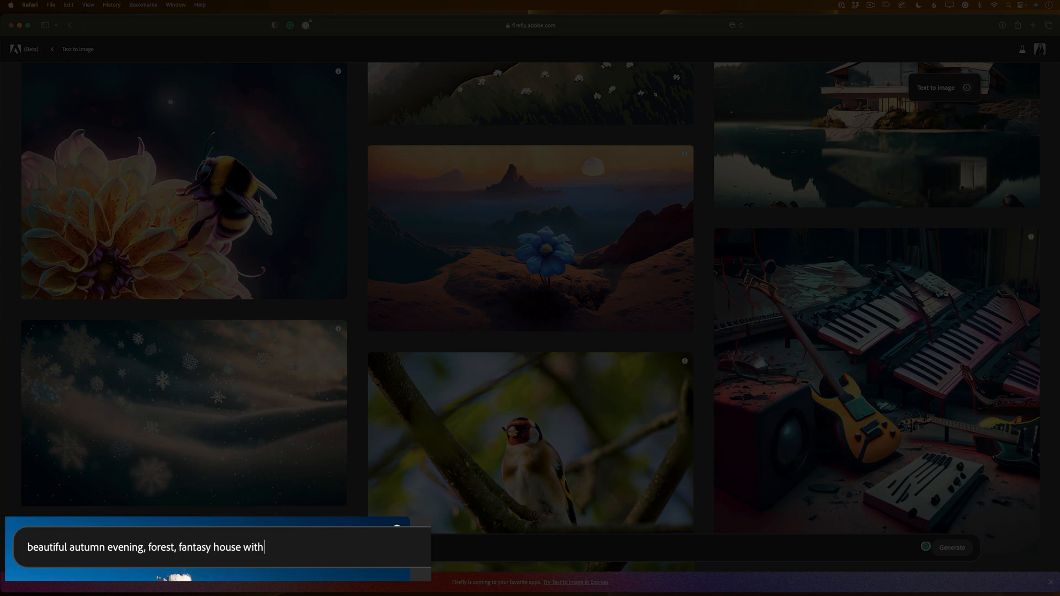
text(on)
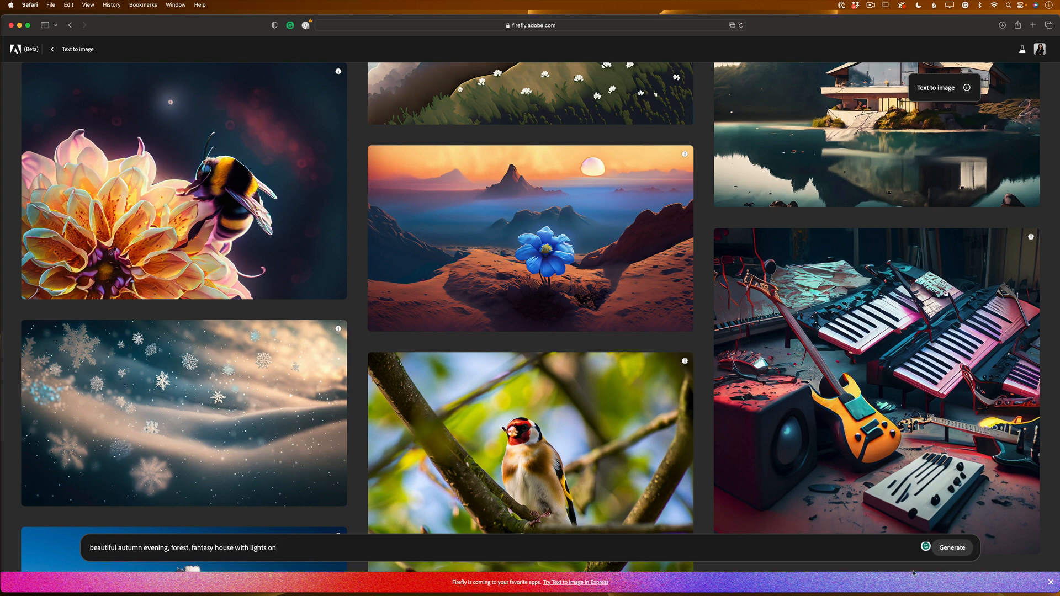
click(952, 548)
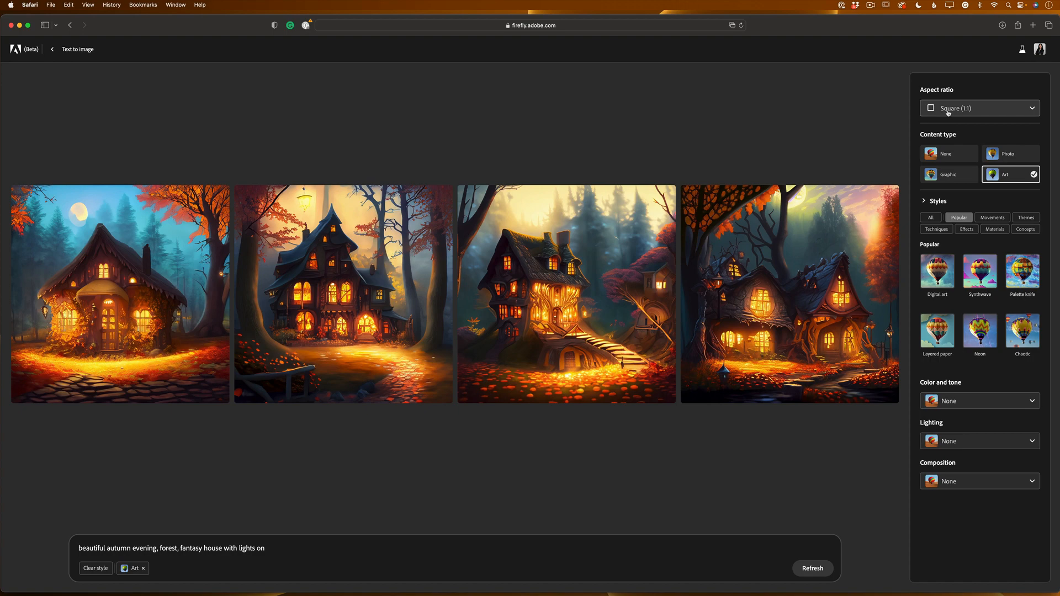
Step: Set the aspect ratio of the generated images to Landscape (4:3)
click(990, 110)
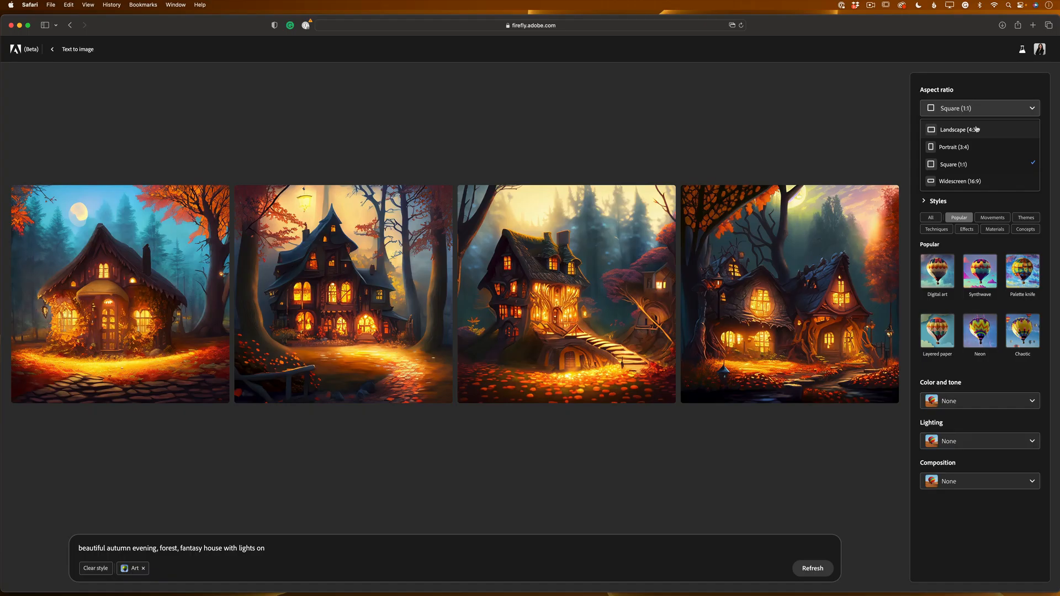
click(976, 130)
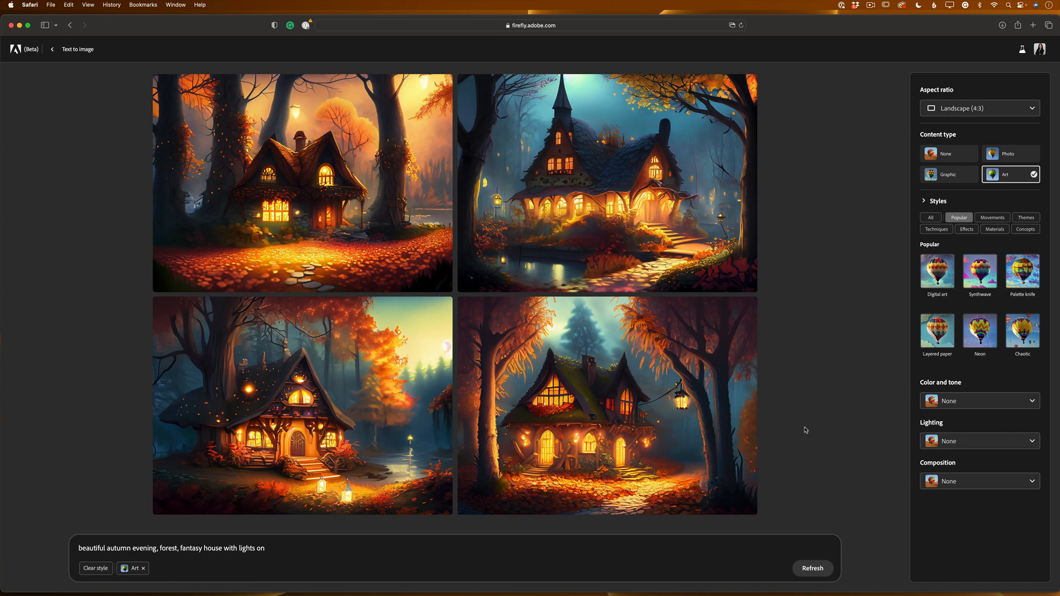
Step: View the four generated house images enlarged one after another and download the fourth one, with the lantern hanging between the trees
mouse_move(329, 210)
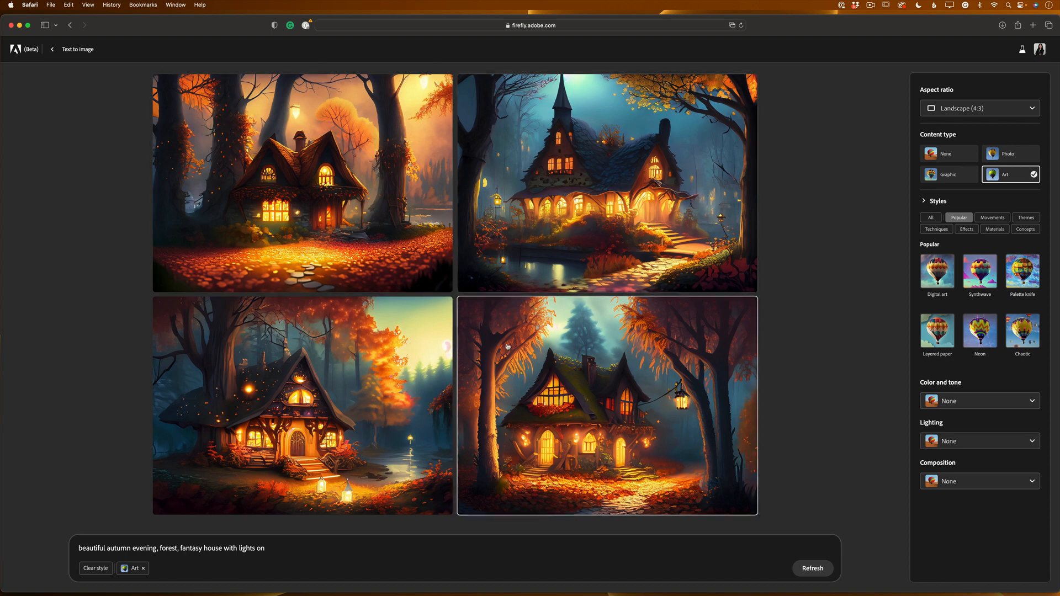
mouse_move(587, 375)
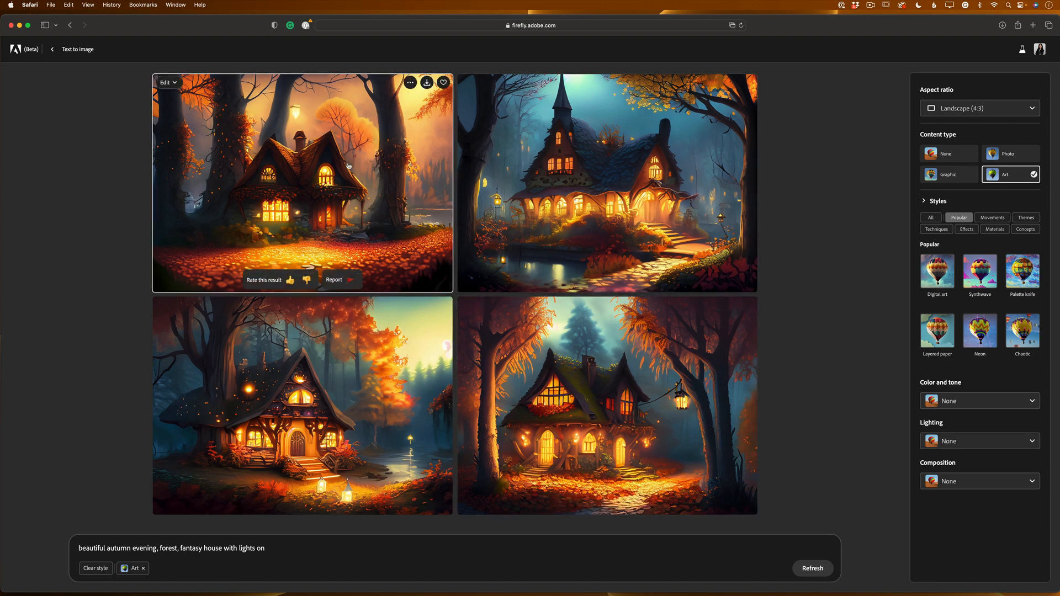
click(348, 165)
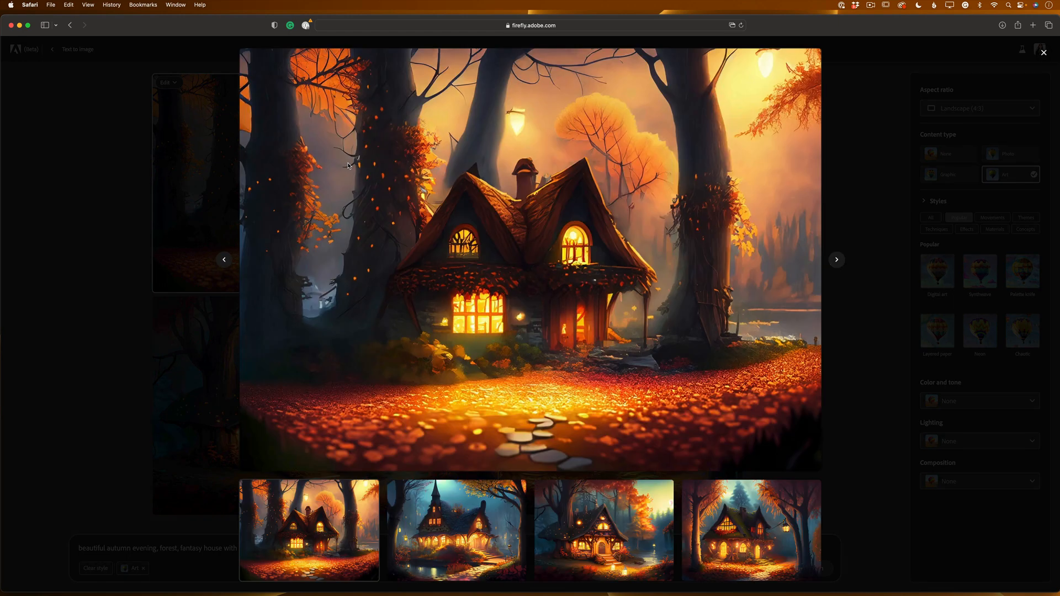
click(837, 261)
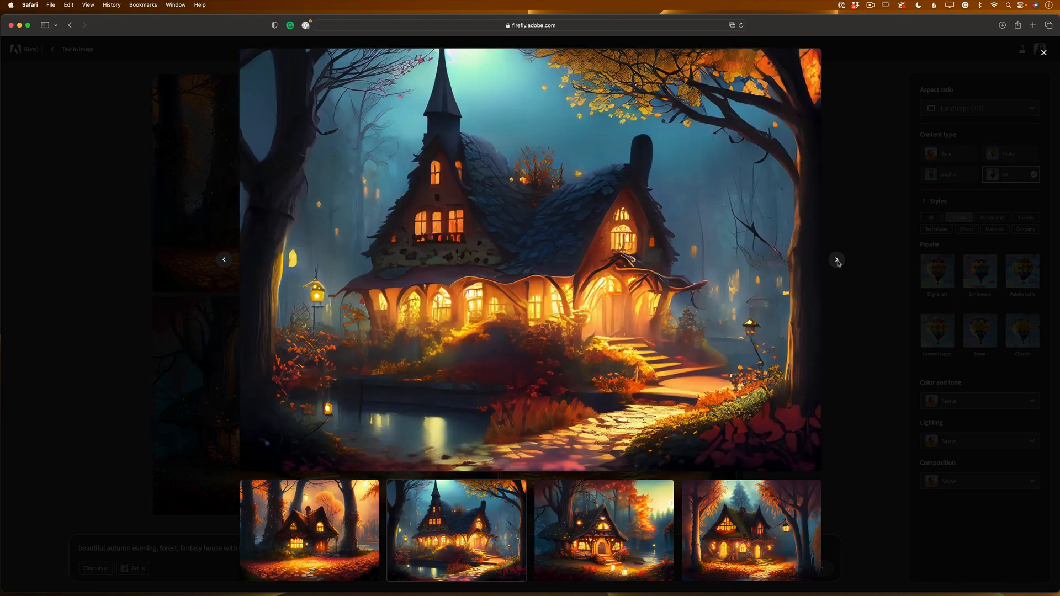
click(836, 260)
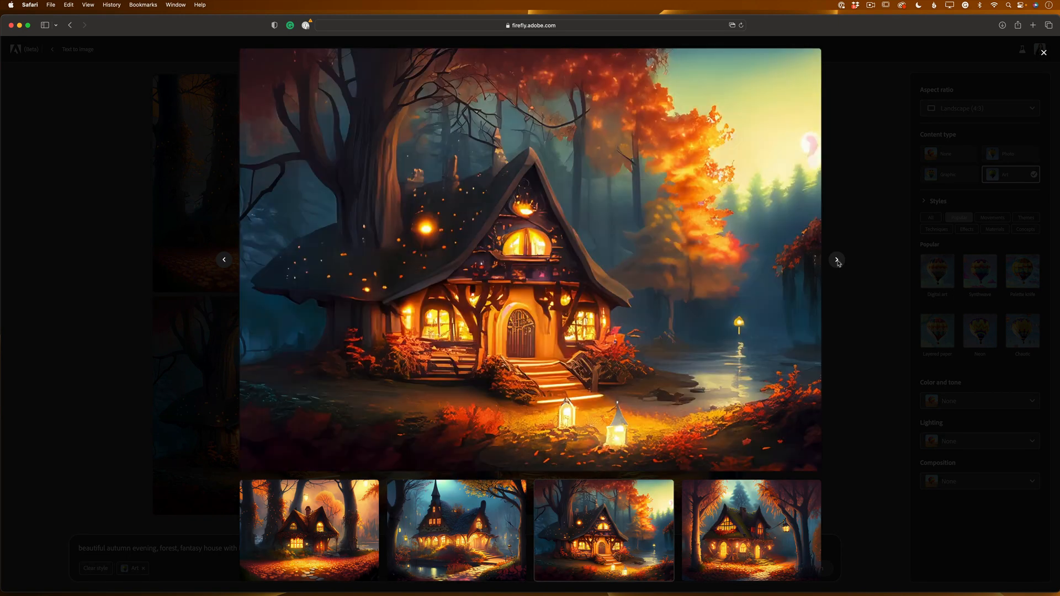
click(836, 261)
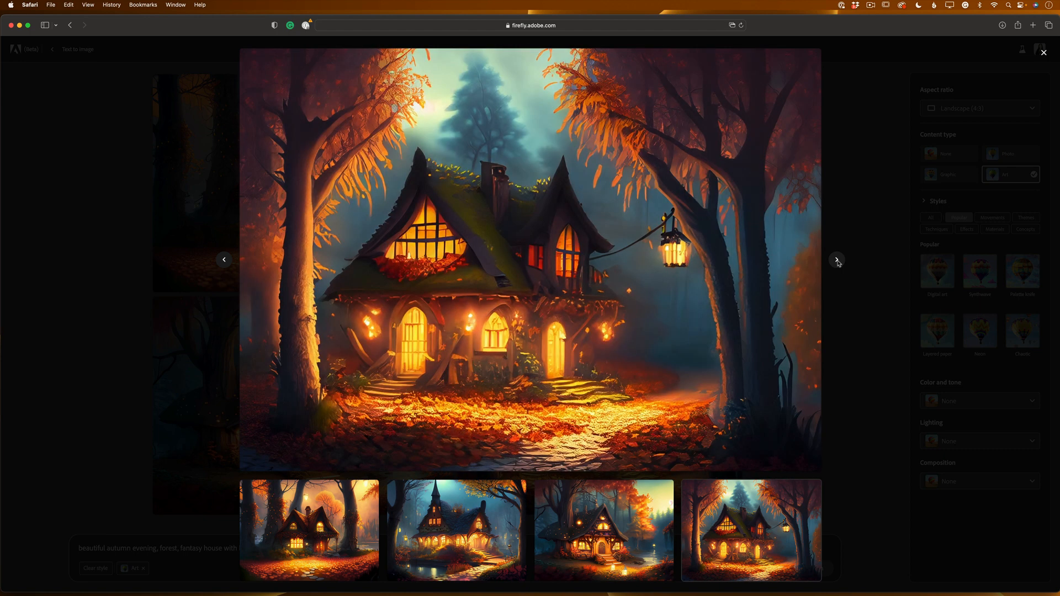
mouse_move(450, 343)
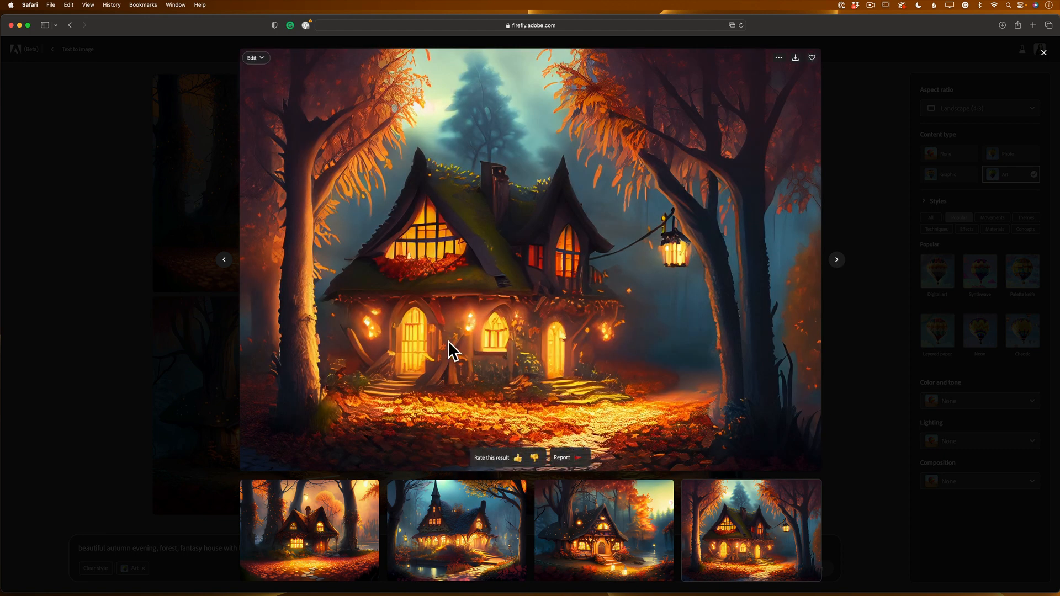
click(795, 59)
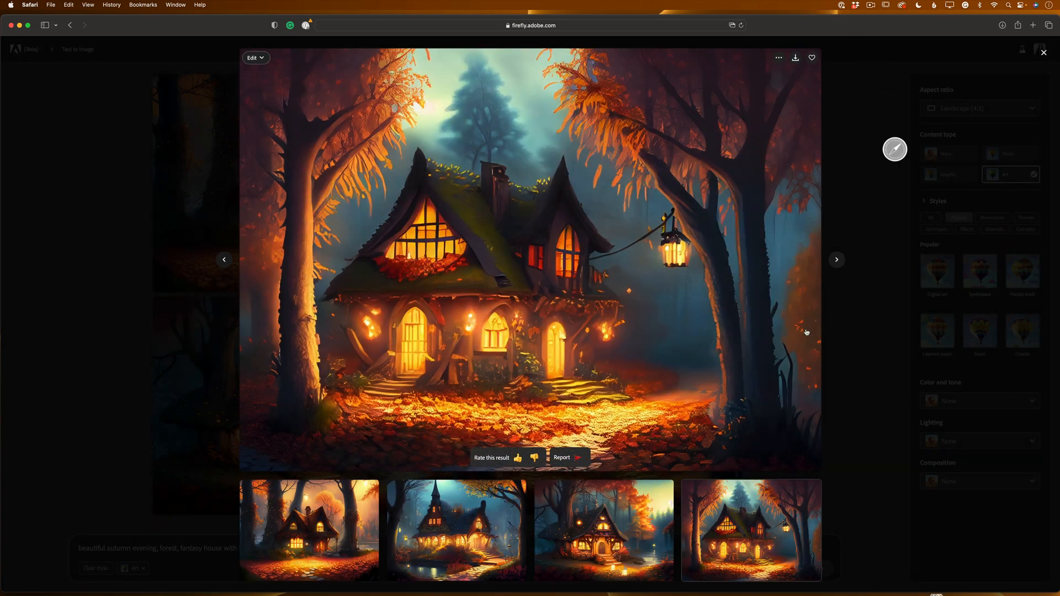
Step: Download the first image, the twin-gabled cottage on a carpet of red leaves, from the enlarged view
click(837, 259)
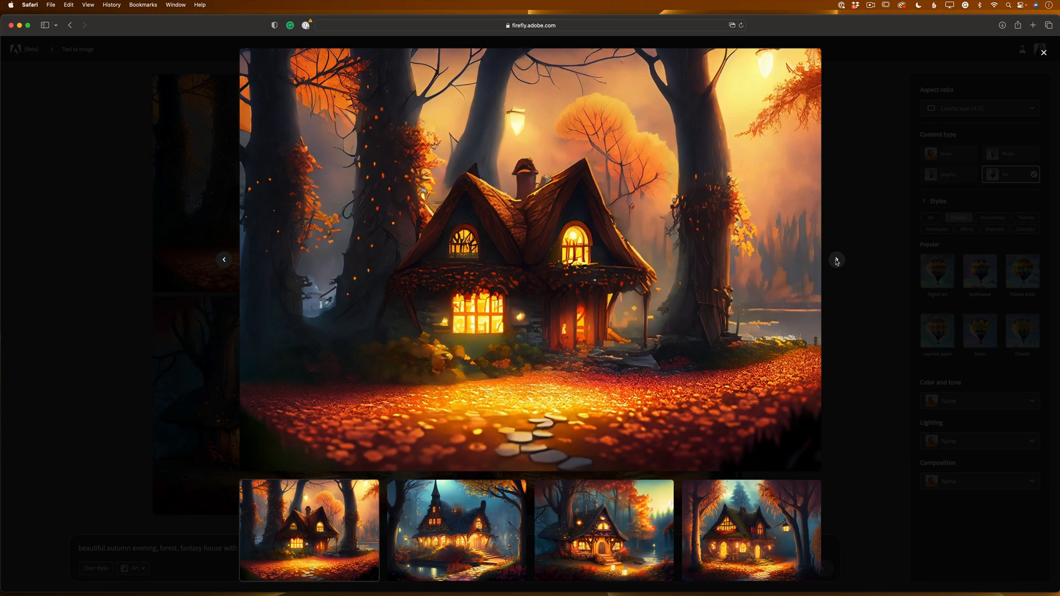
mouse_move(704, 182)
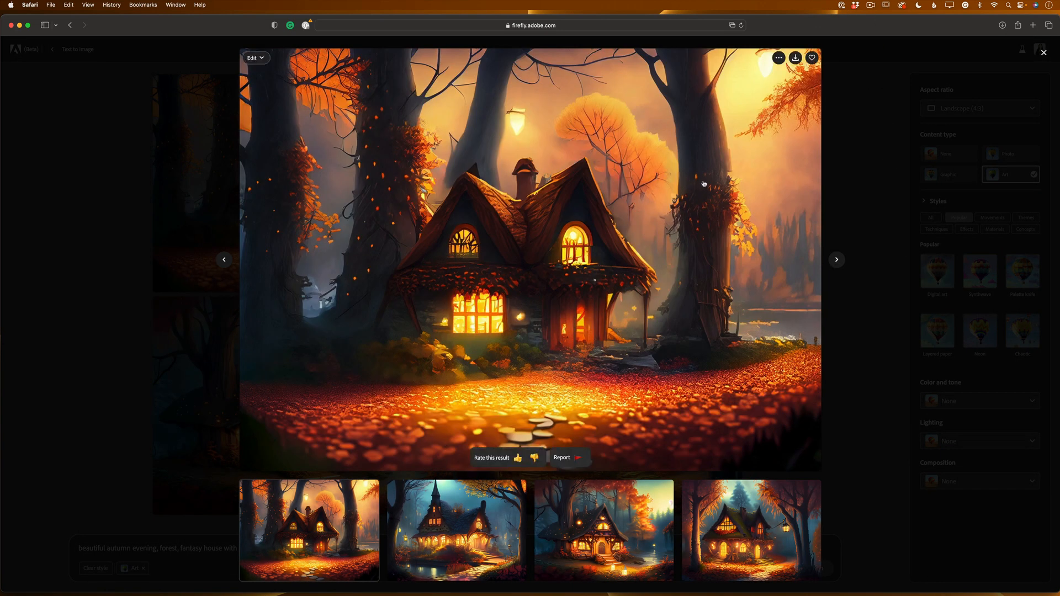
click(795, 59)
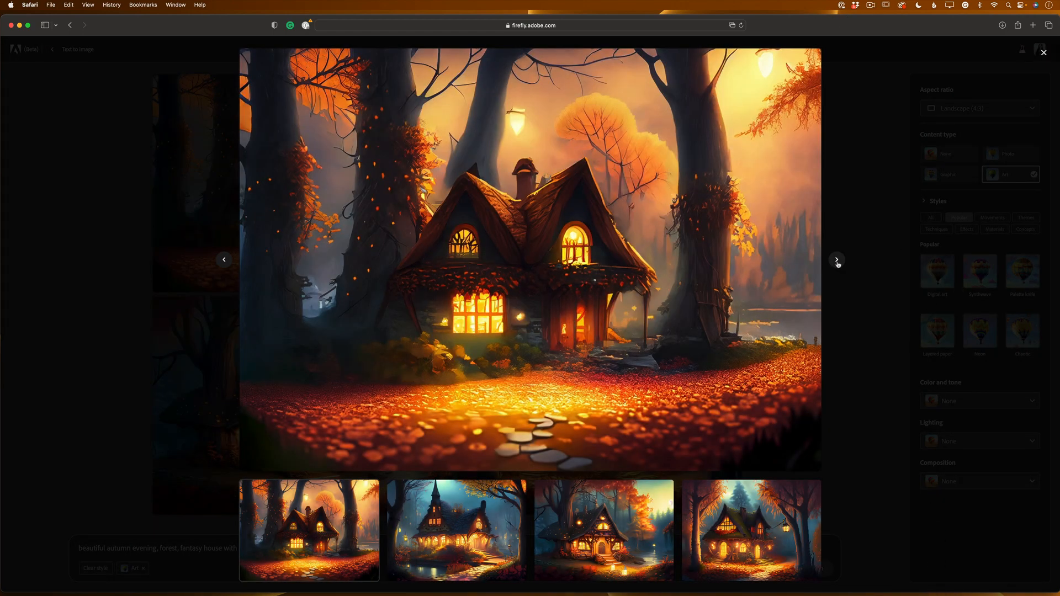
Step: Save the second image, the house with the pointed spire, to Favorites, view the third image and leave the enlarged view
click(837, 260)
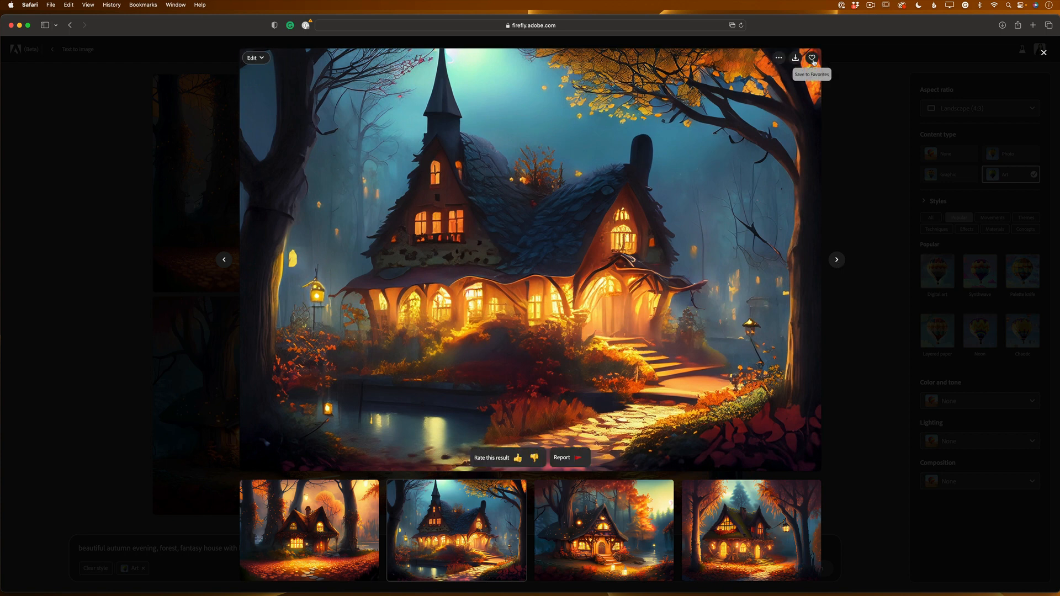
click(812, 60)
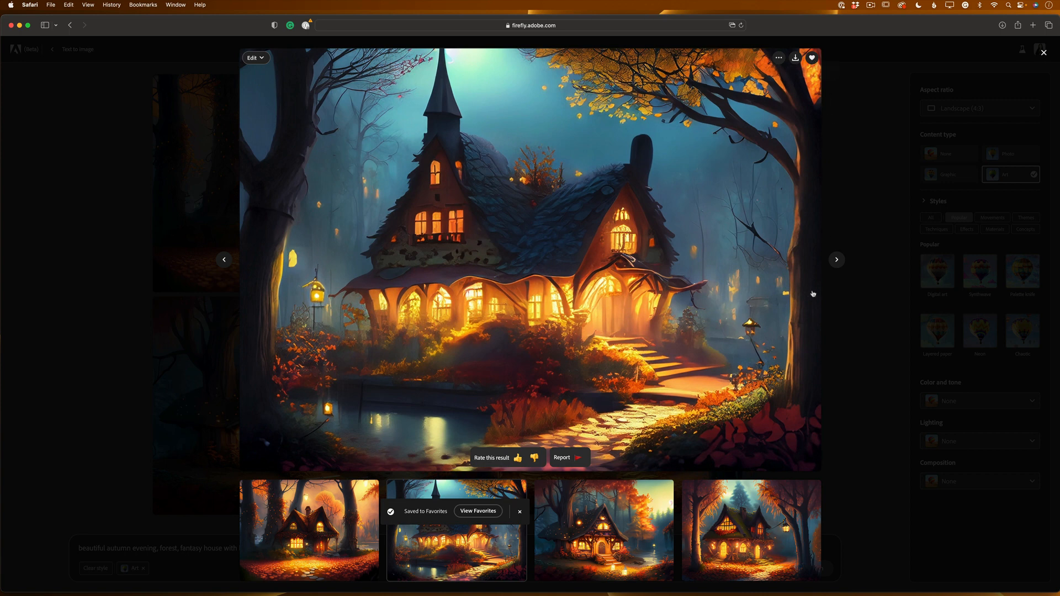
click(837, 260)
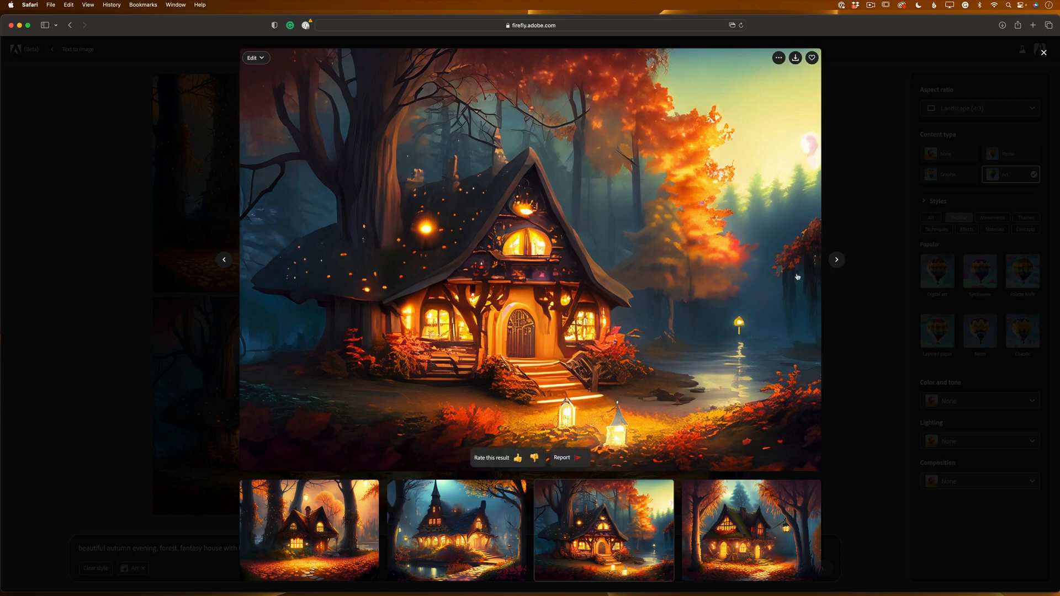
click(864, 262)
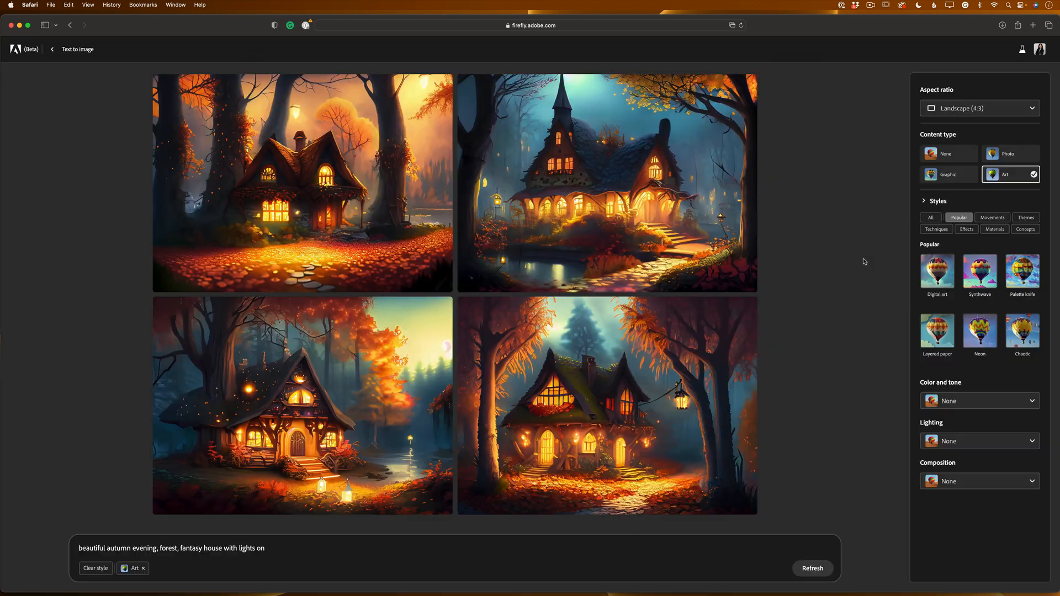
Step: Generate a new set from the same prompt and download the house with two round windows and the moonlit cottage
mouse_move(698, 416)
click(812, 568)
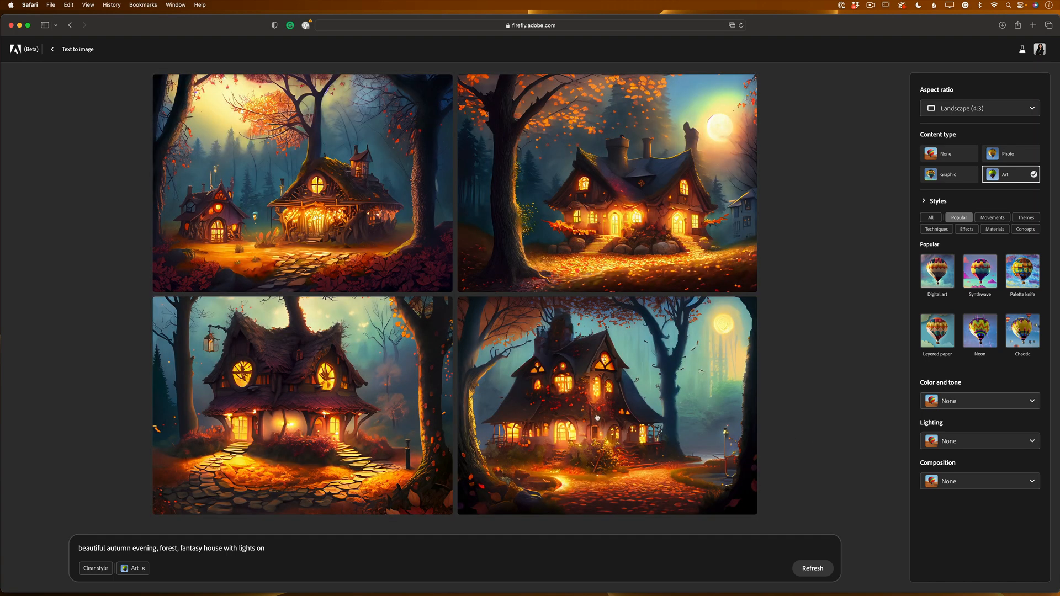
mouse_move(427, 307)
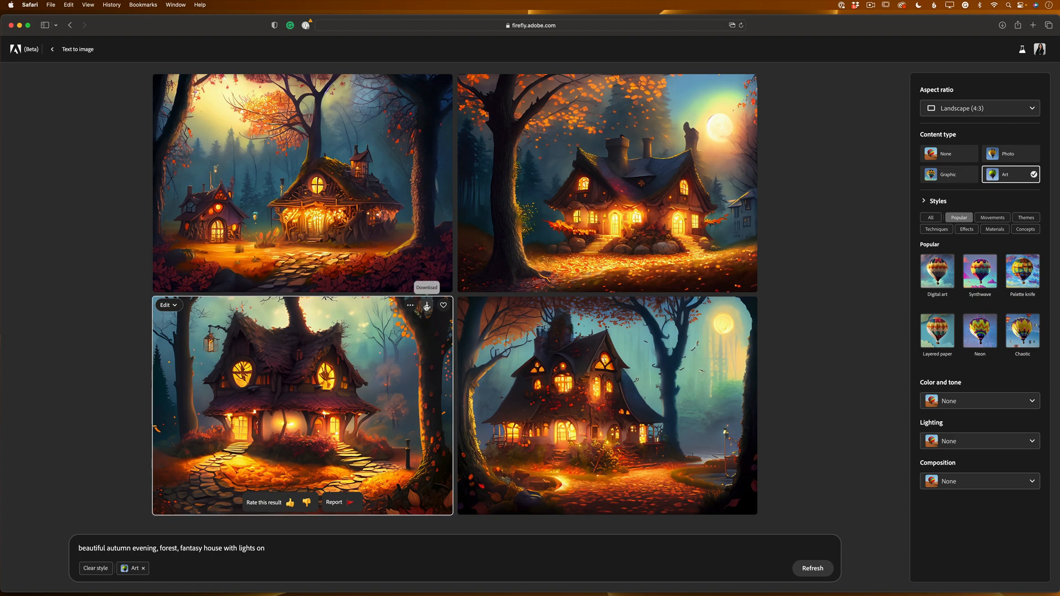
click(427, 307)
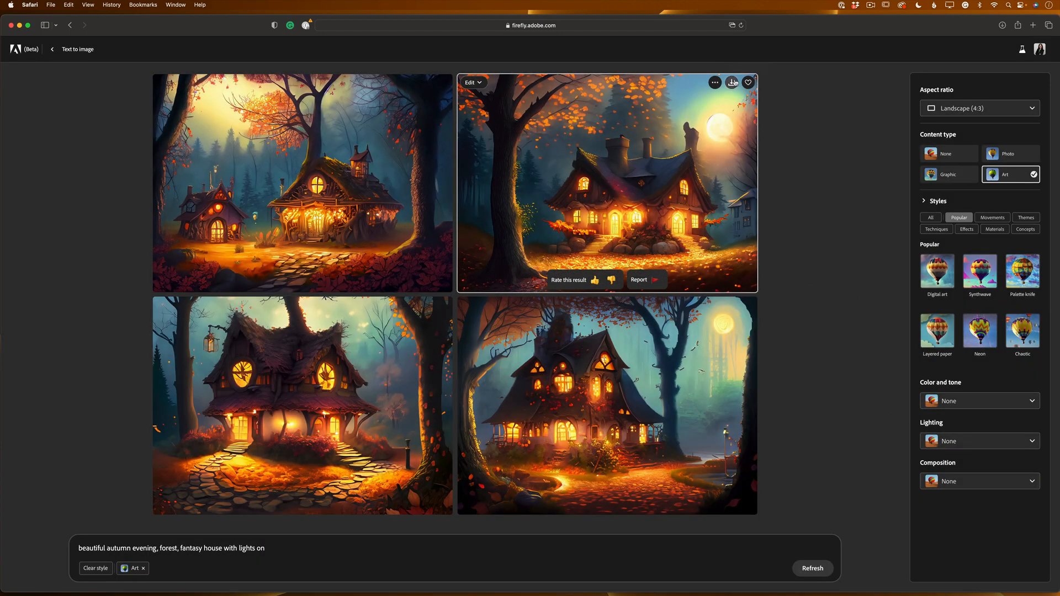
click(735, 83)
Step: Generate variations similar to the image of the house with two round windows using Show similar
mouse_move(168, 308)
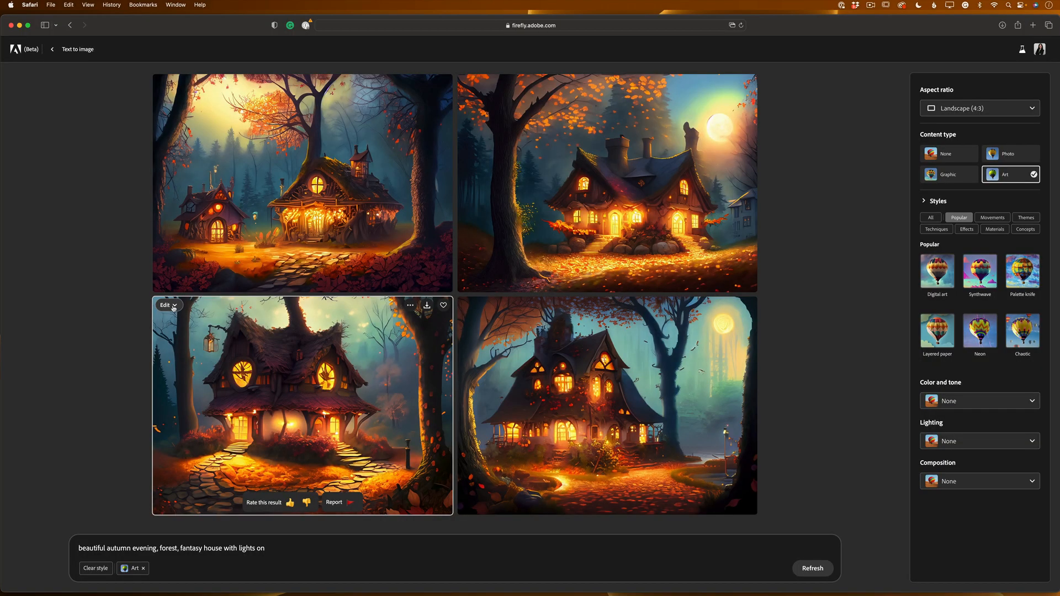
click(174, 306)
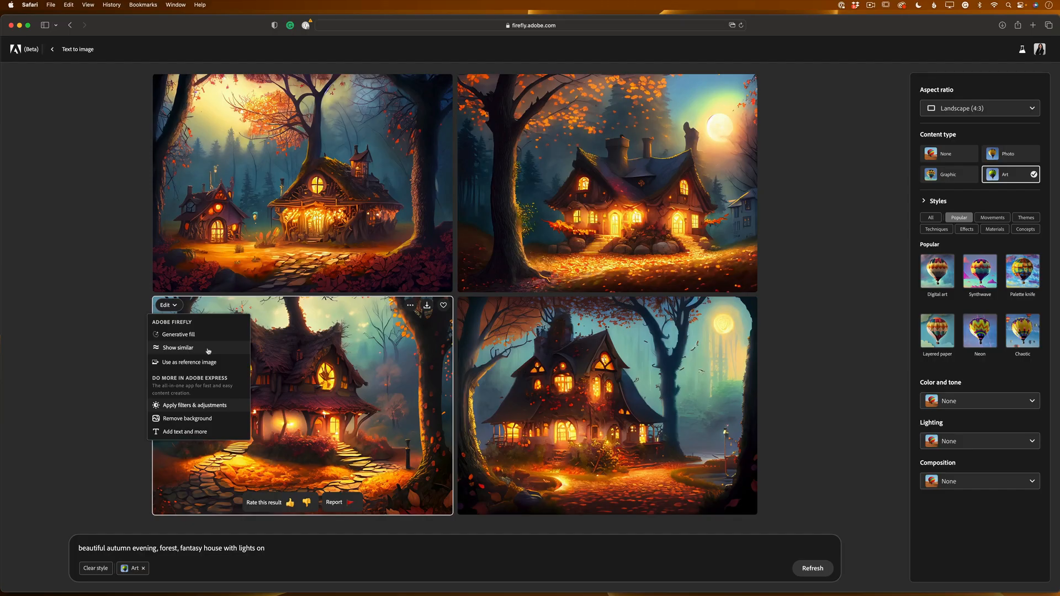
click(208, 351)
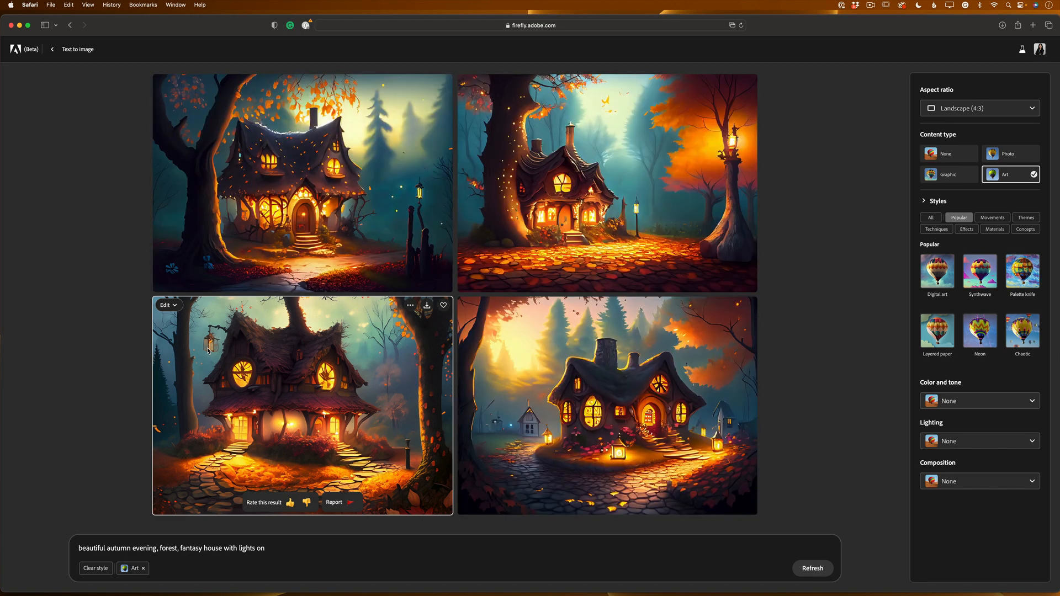
Step: Open the image of the house with two round windows in Generative fill
click(168, 305)
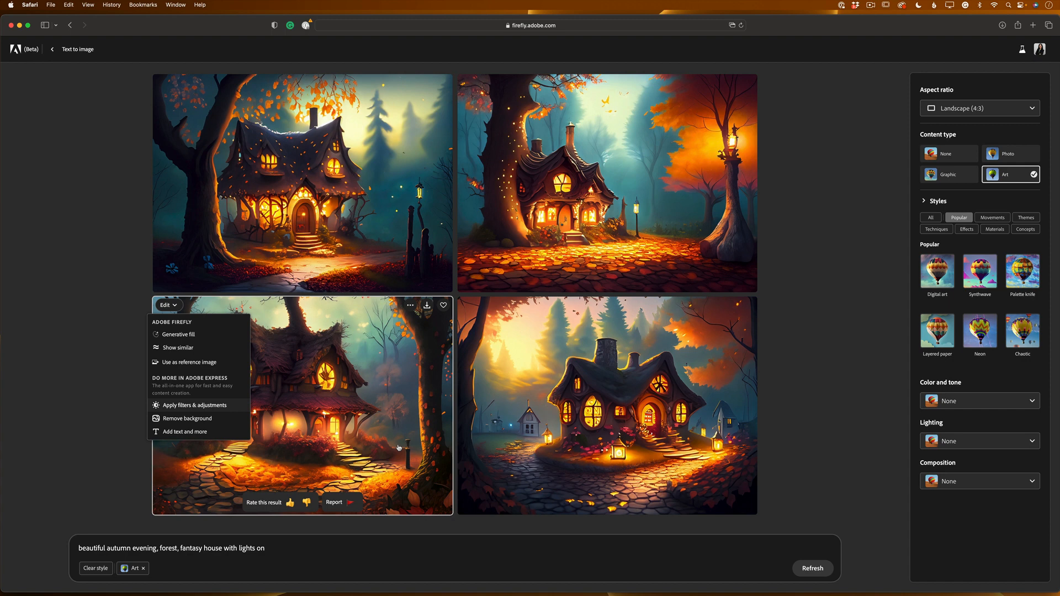
click(177, 308)
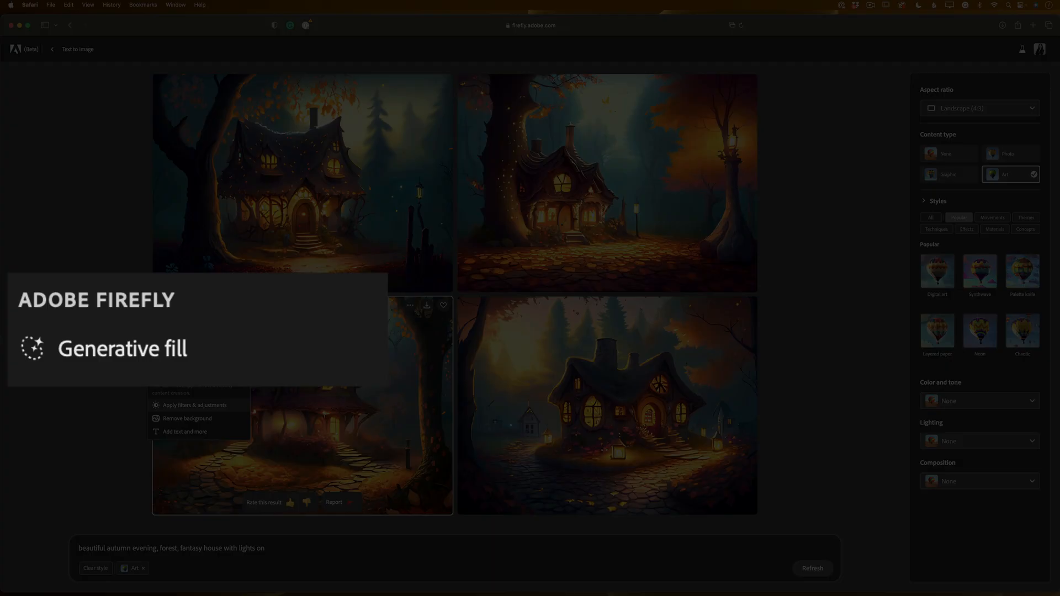
click(138, 350)
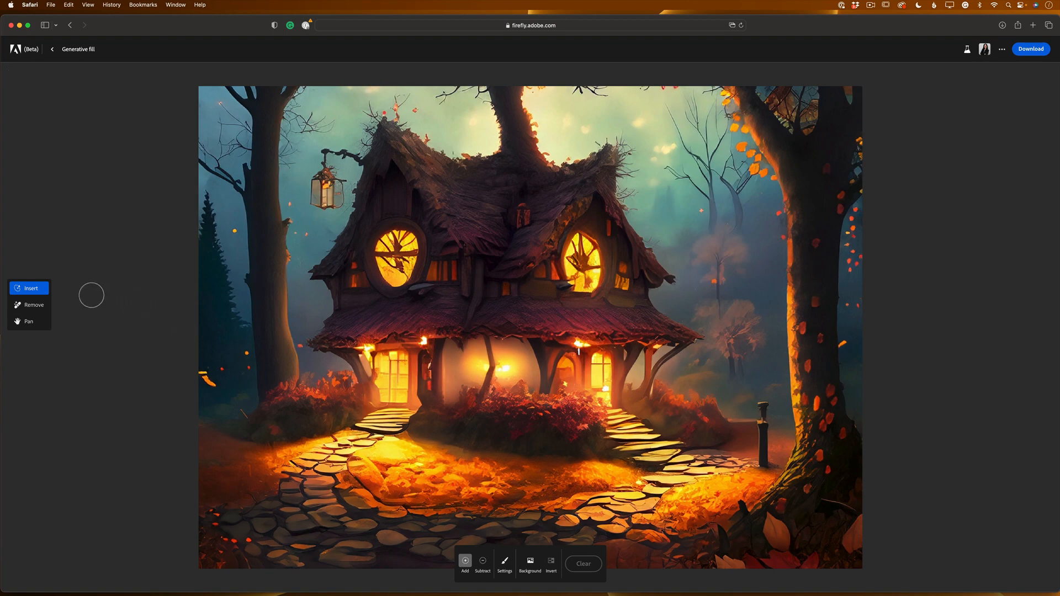
Step: Remove the lantern hanging from the branch beside the roof by brushing over it with an enlarged Remove brush
click(34, 307)
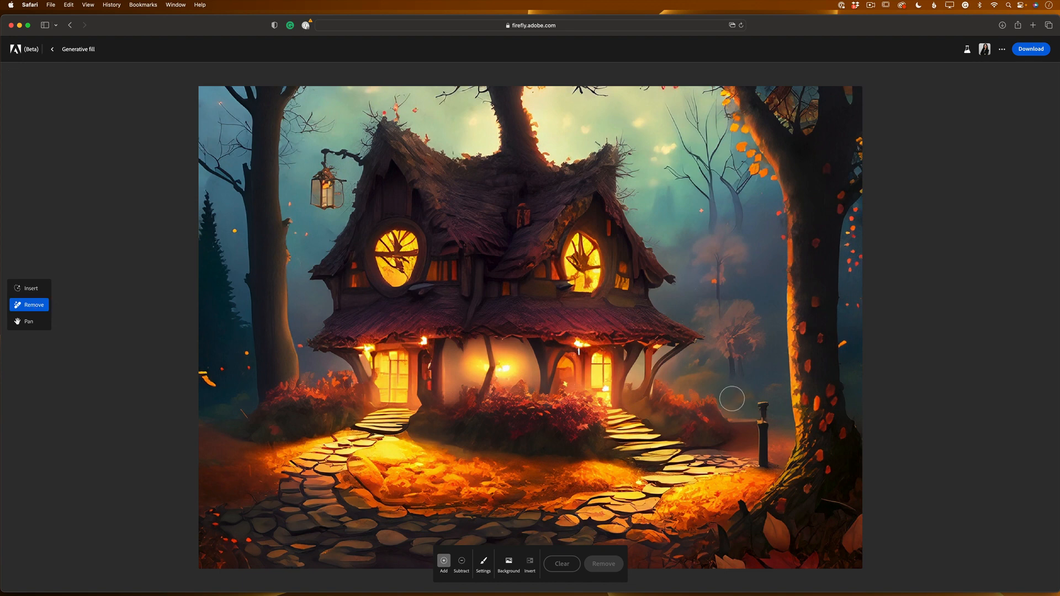
key(bracketright)
key(bracketright)
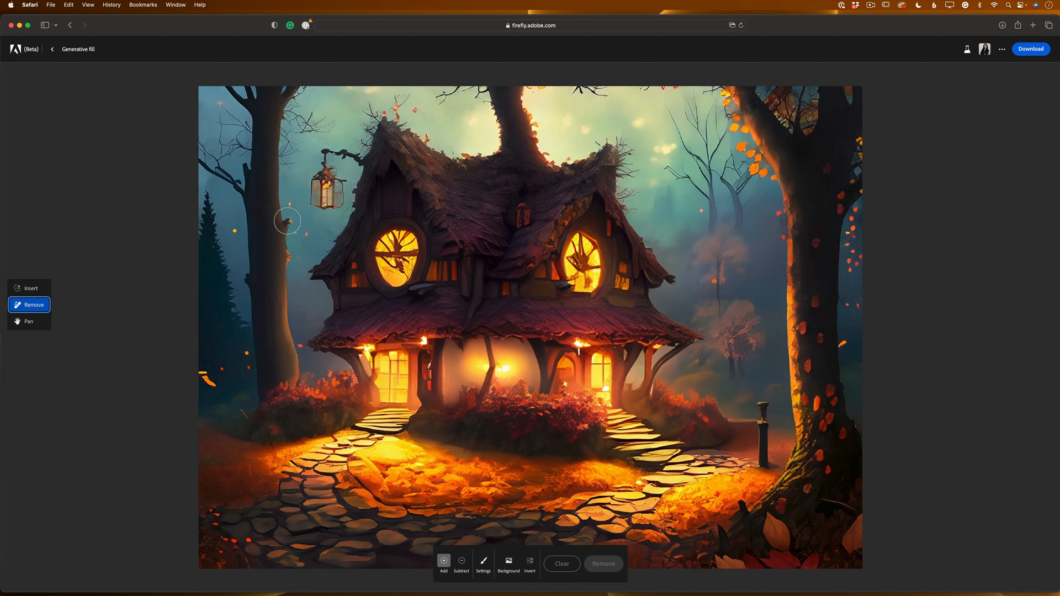
click(321, 174)
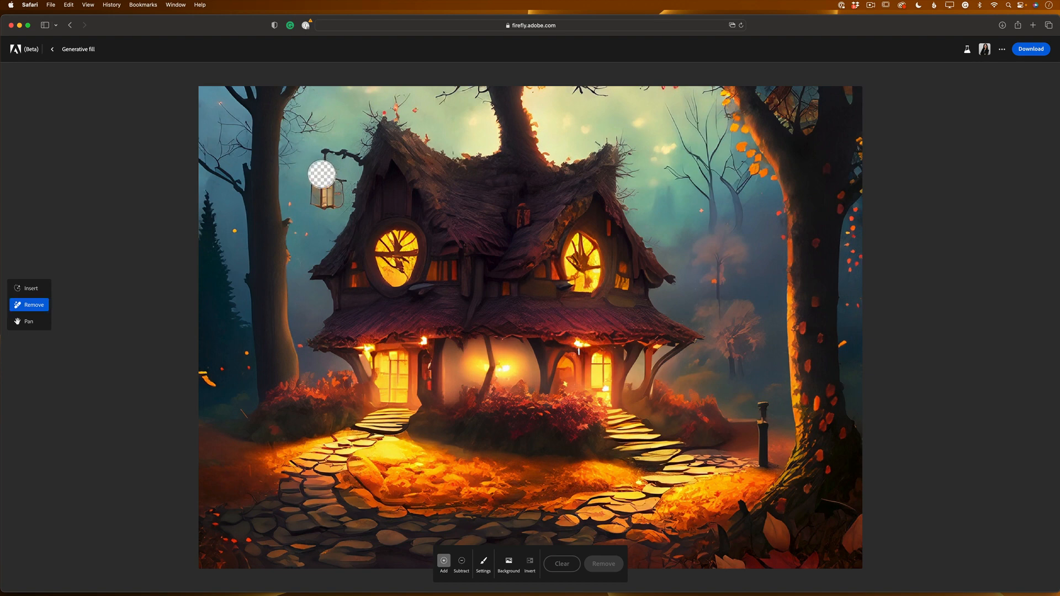
mouse_move(321, 175)
mouse_down()
mouse_move(318, 197)
mouse_move(330, 181)
mouse_move(338, 191)
mouse_move(331, 205)
mouse_move(317, 183)
mouse_move(324, 193)
mouse_up()
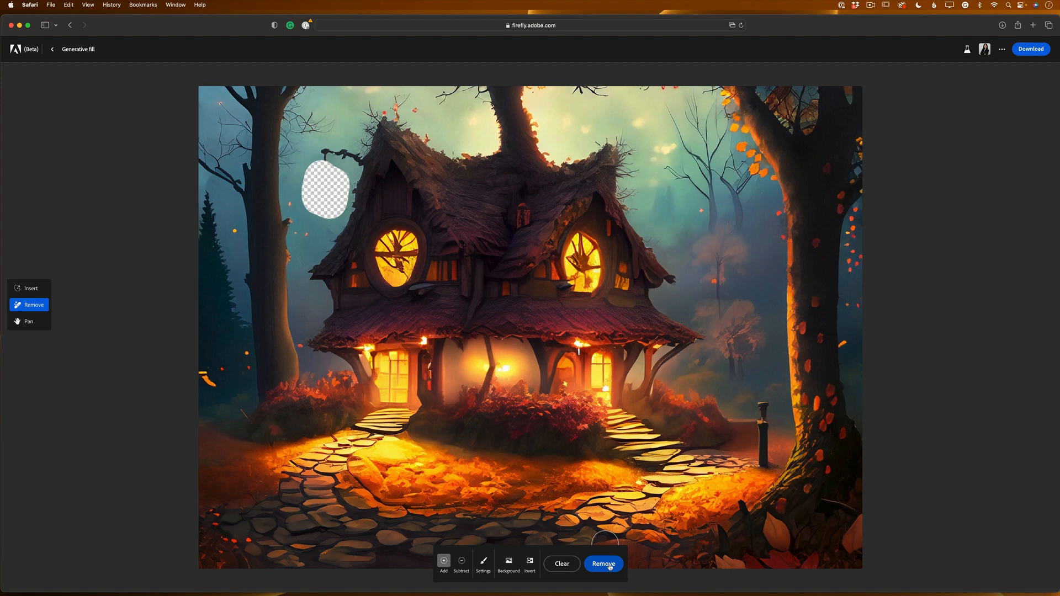
click(606, 565)
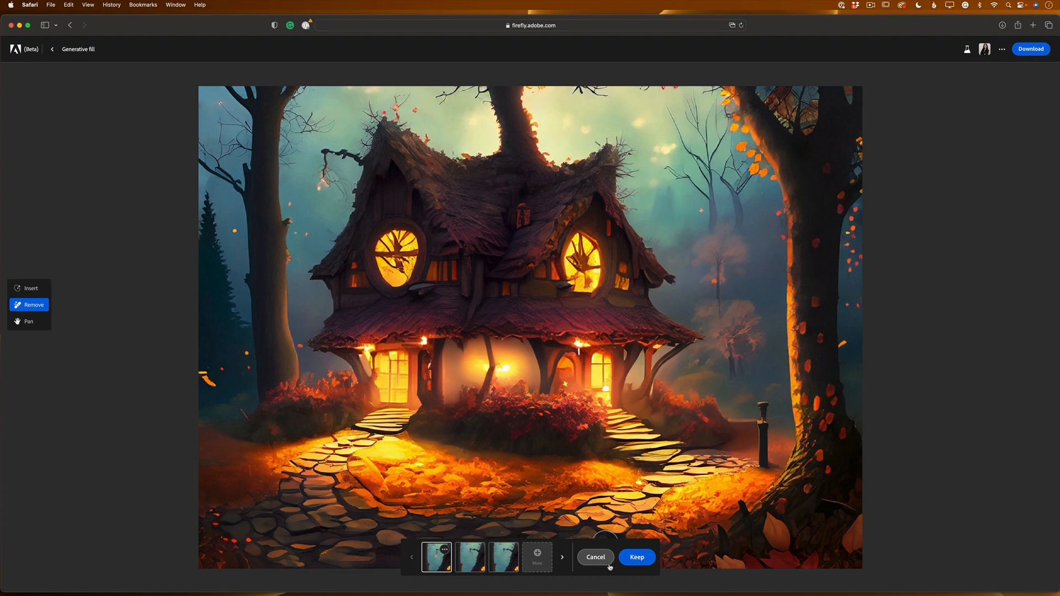
Step: Compare the lantern removal results and keep the second variation
click(468, 554)
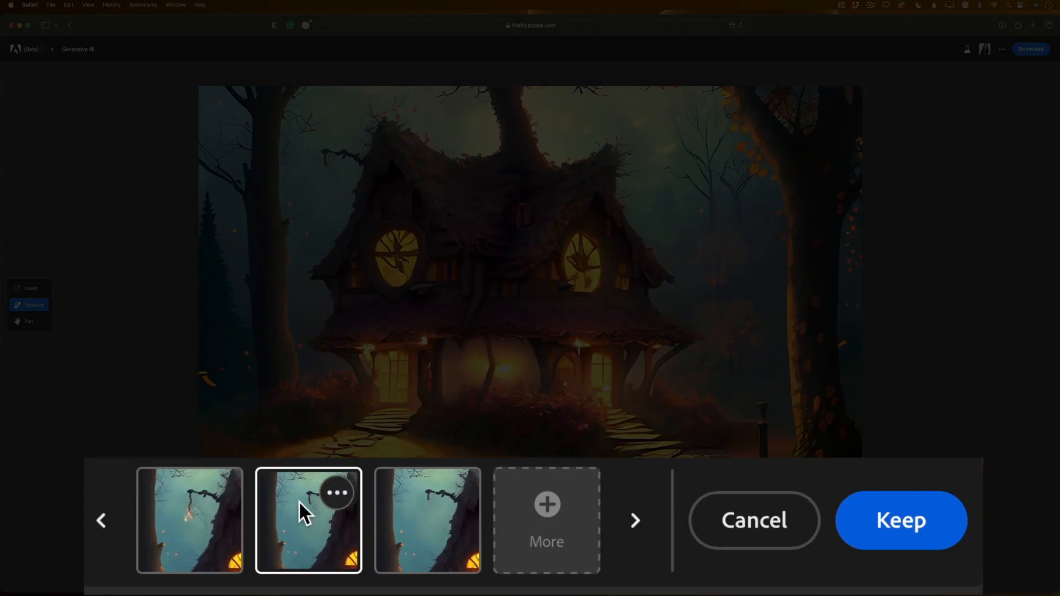
click(503, 557)
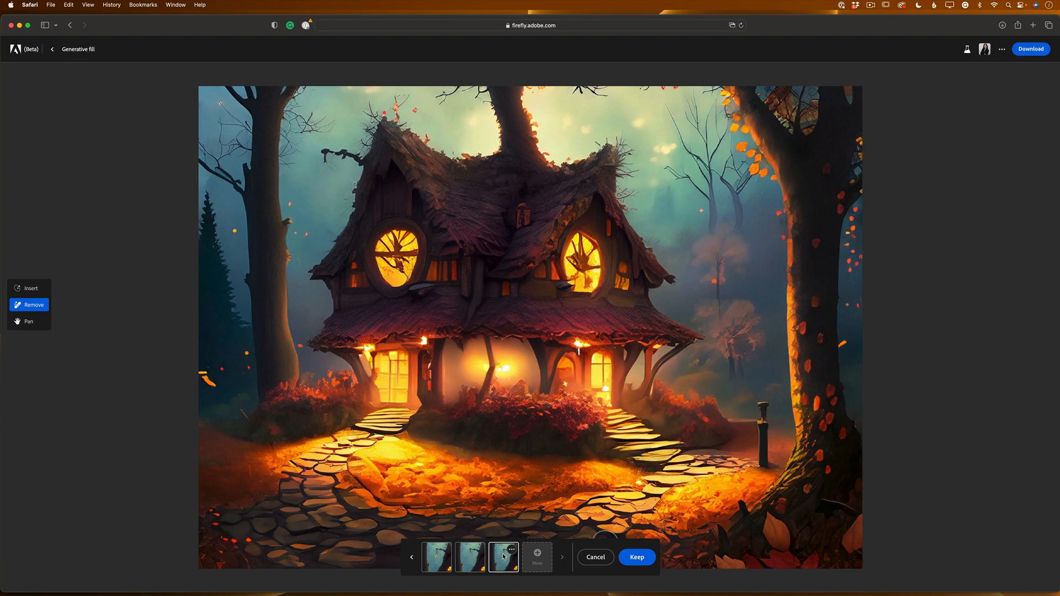
click(471, 559)
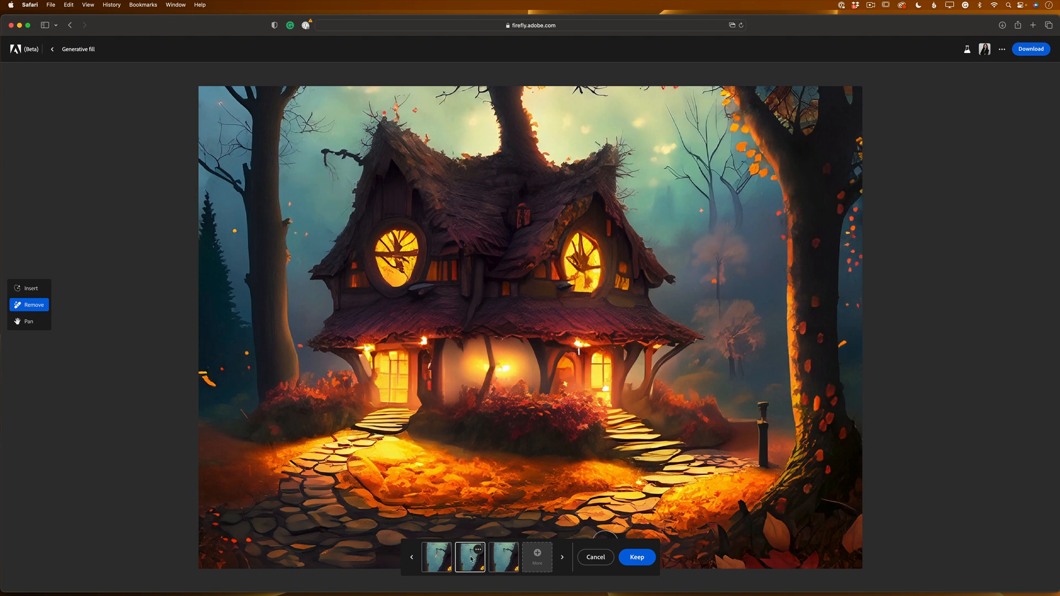
click(636, 557)
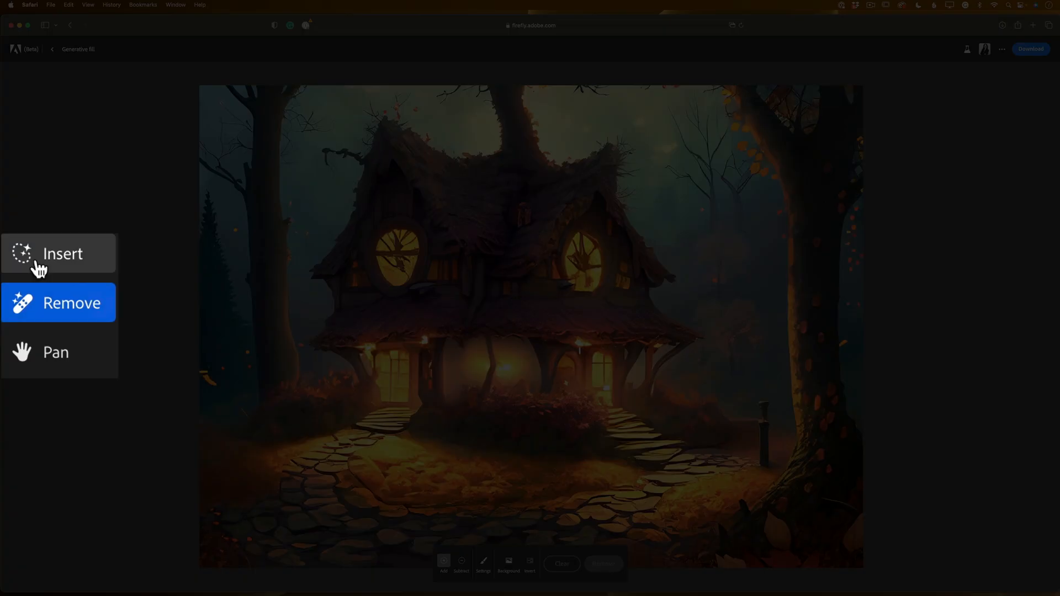
Step: Mask a roughly square area in front of the house, between the two stone paths, with an enlarged Insert brush
click(48, 265)
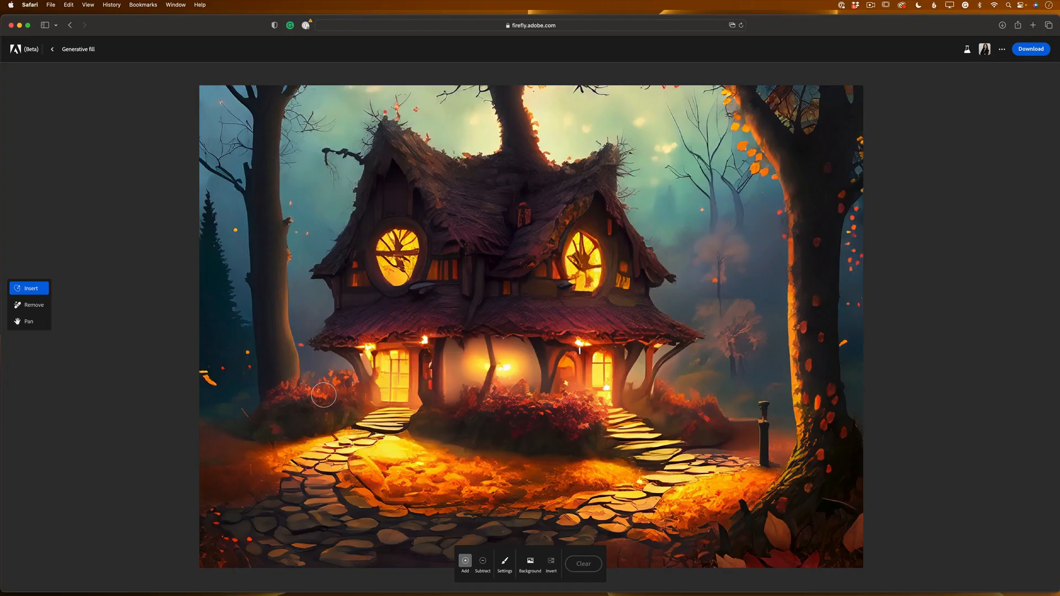
key(bracketright)
key(bracketright)
key(bracketright)
key(bracketright)
key(bracketright)
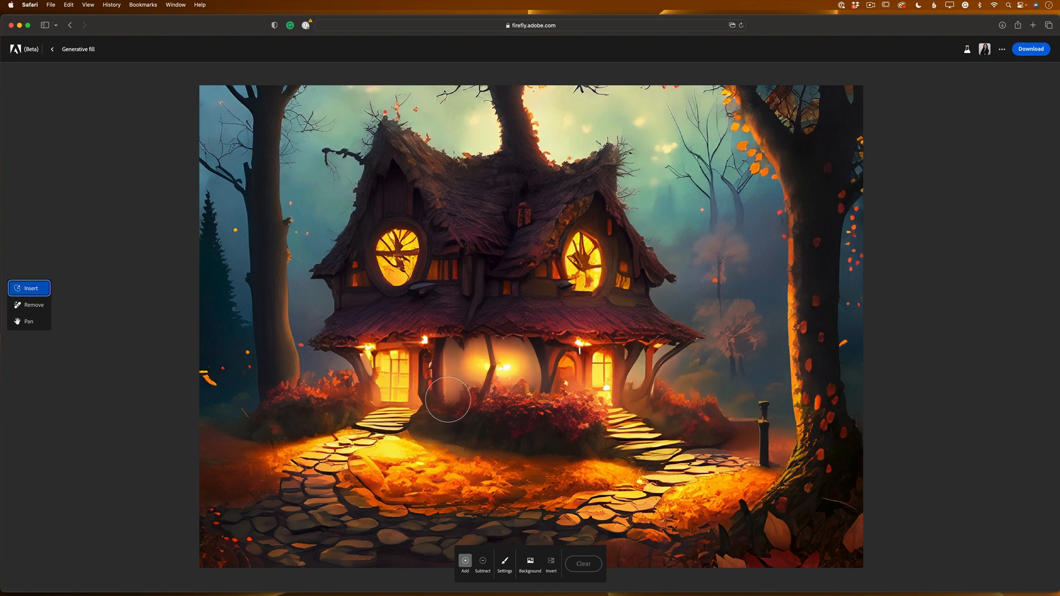
drag(447, 392, 446, 430)
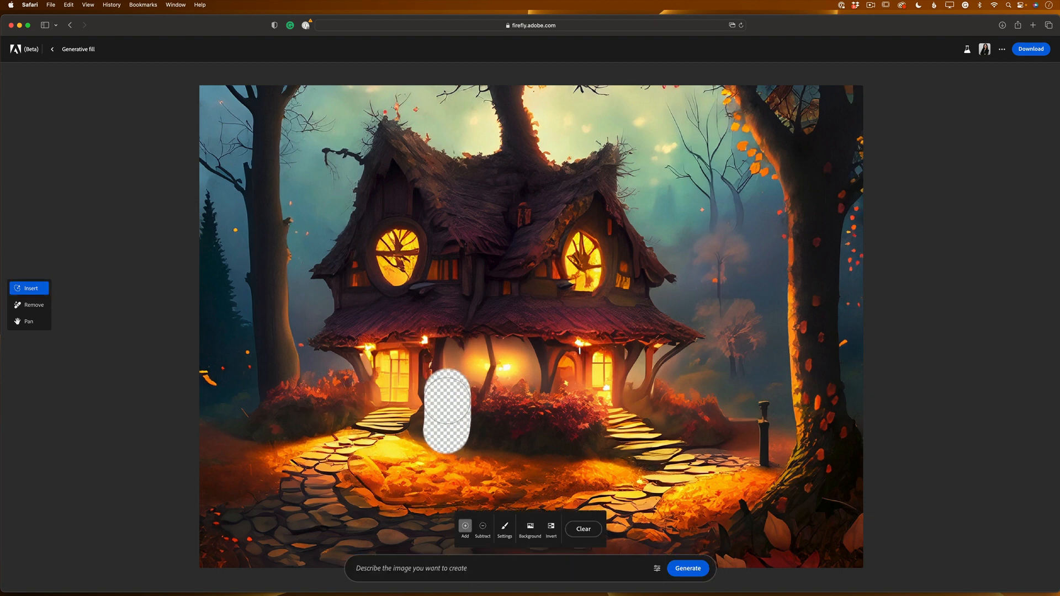
mouse_move(447, 392)
mouse_down()
mouse_move(479, 391)
mouse_move(479, 430)
mouse_up()
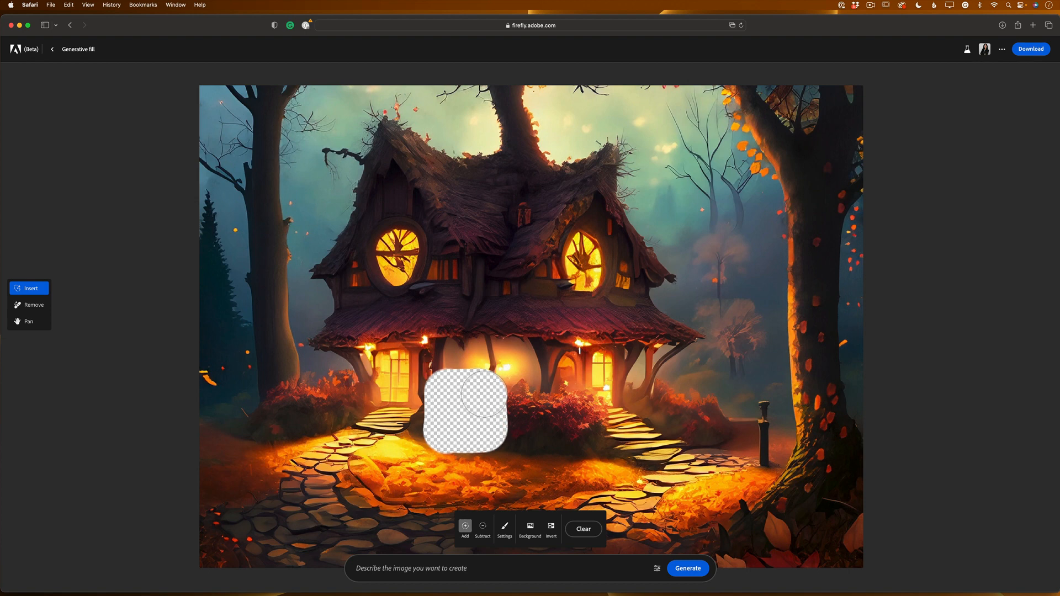
mouse_move(487, 392)
mouse_down()
mouse_move(488, 426)
mouse_move(497, 389)
mouse_move(497, 441)
mouse_move(447, 439)
mouse_move(444, 395)
mouse_up()
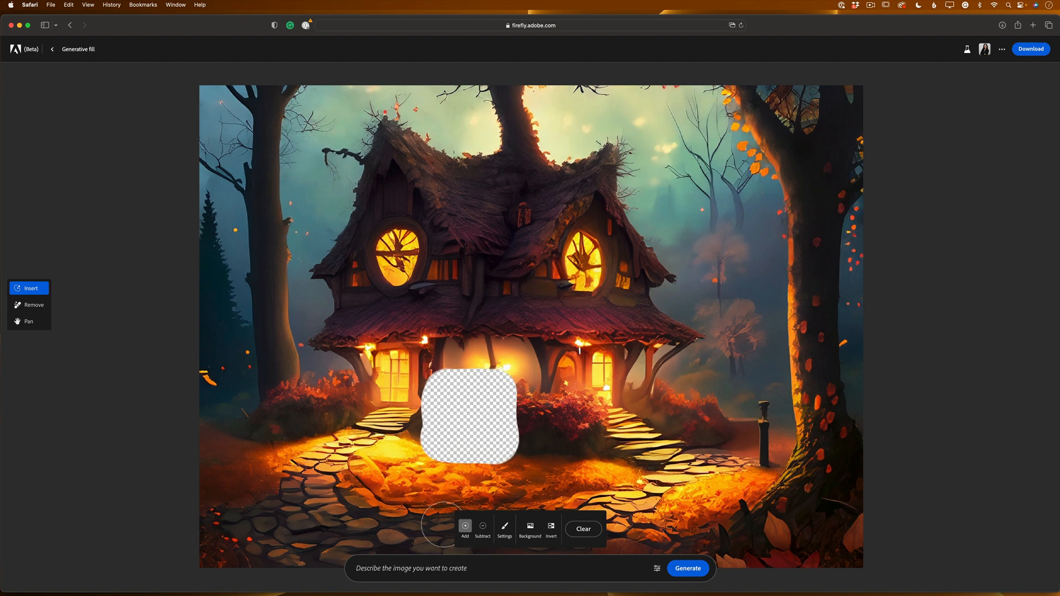
Step: Generate a fill for the masked area from the prompt "fantasy chair"
click(395, 567)
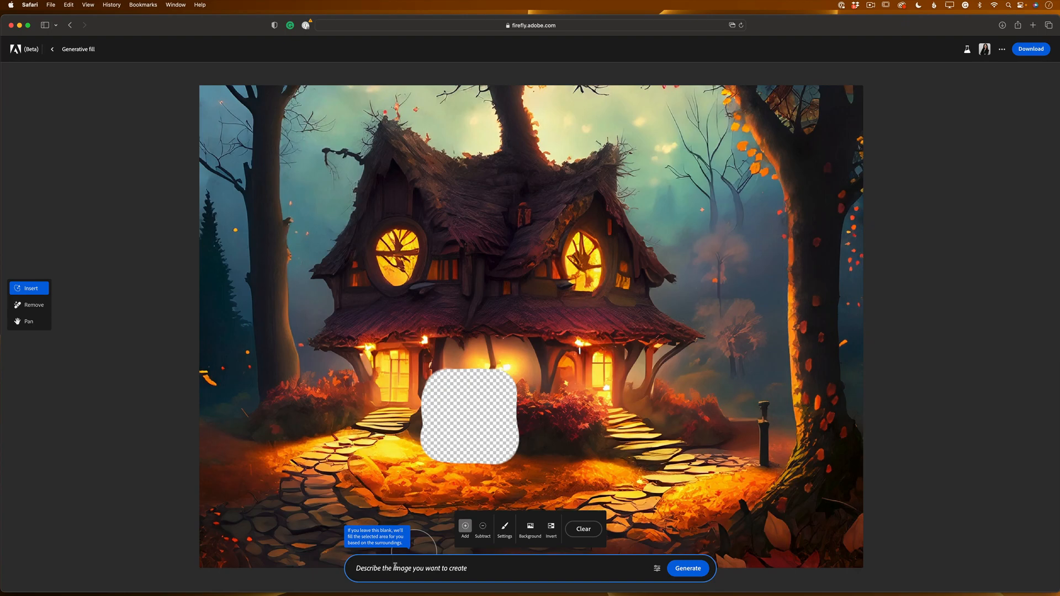
text(fant)
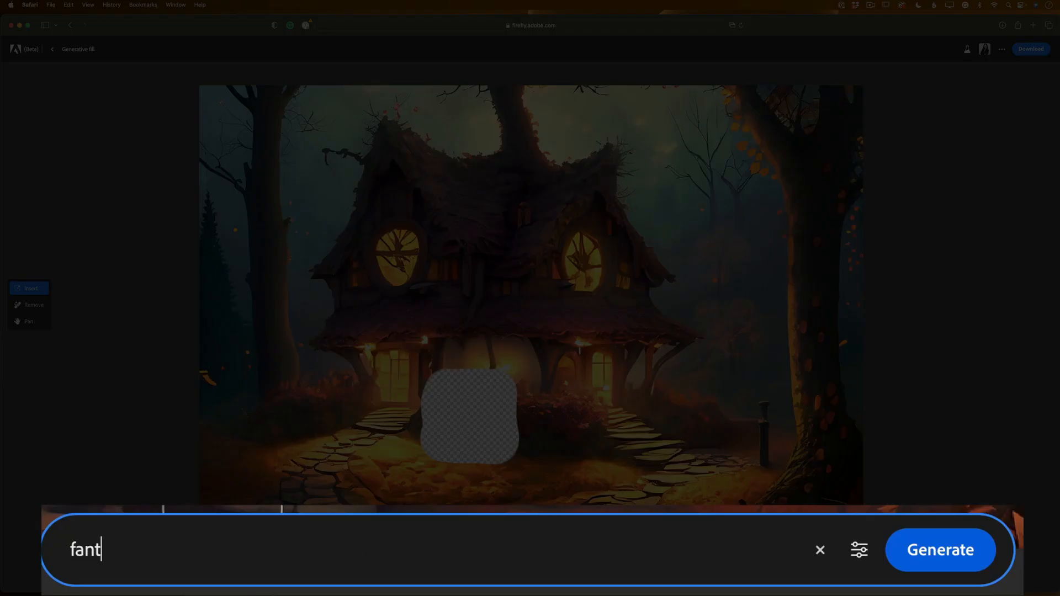
text(asy chait)
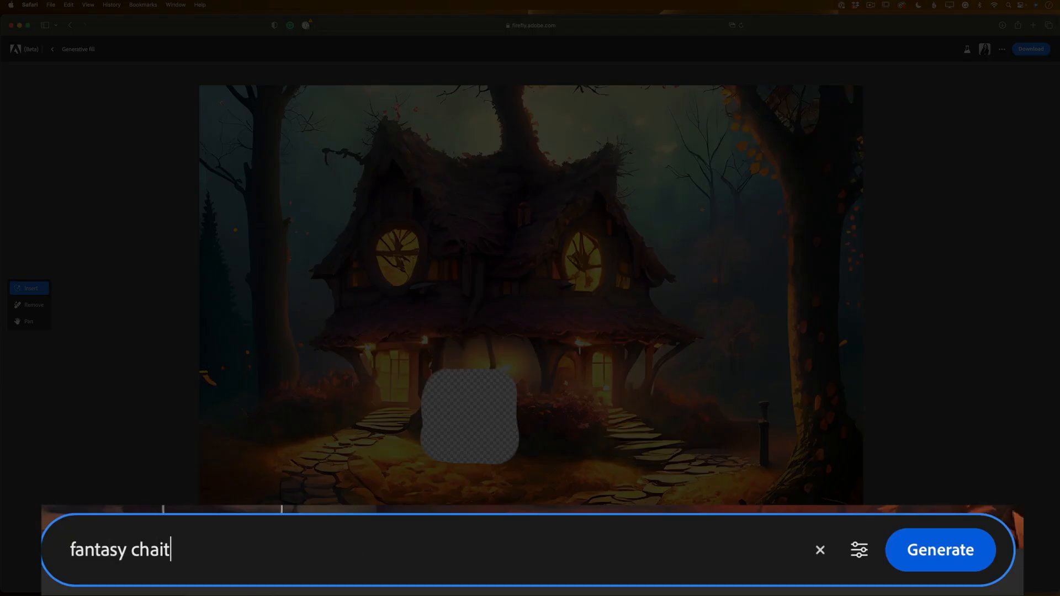
key(BackSpace)
text(r)
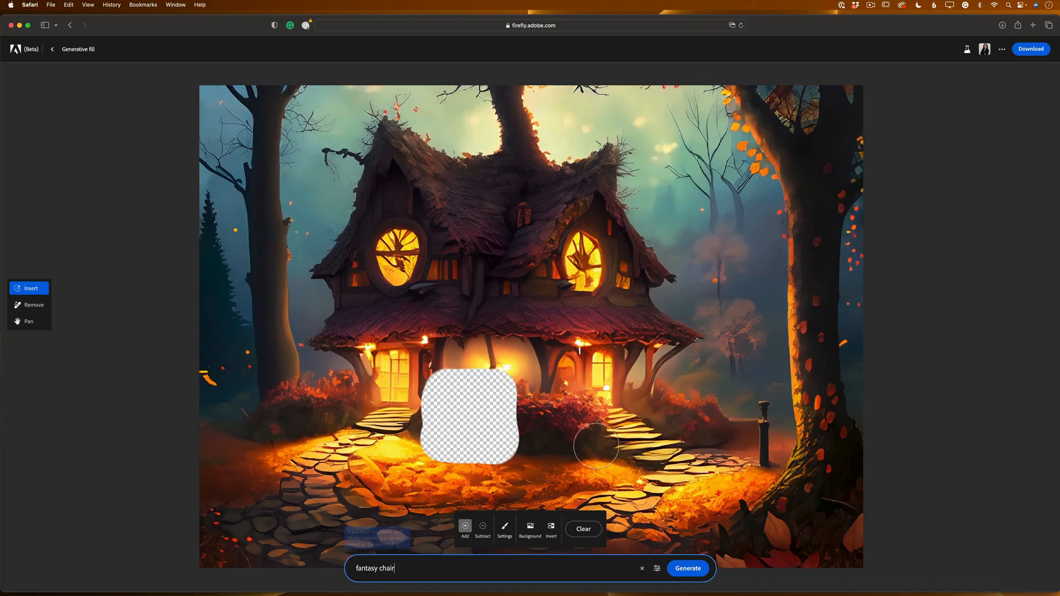
click(680, 566)
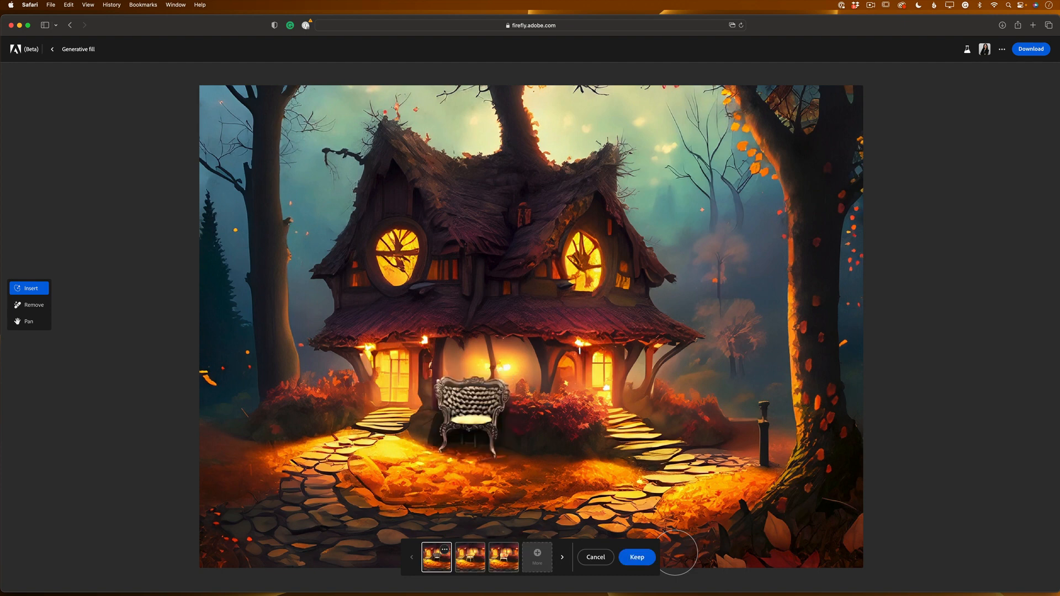
Step: Compare the three generated chairs in the scene and generate more variations
click(470, 560)
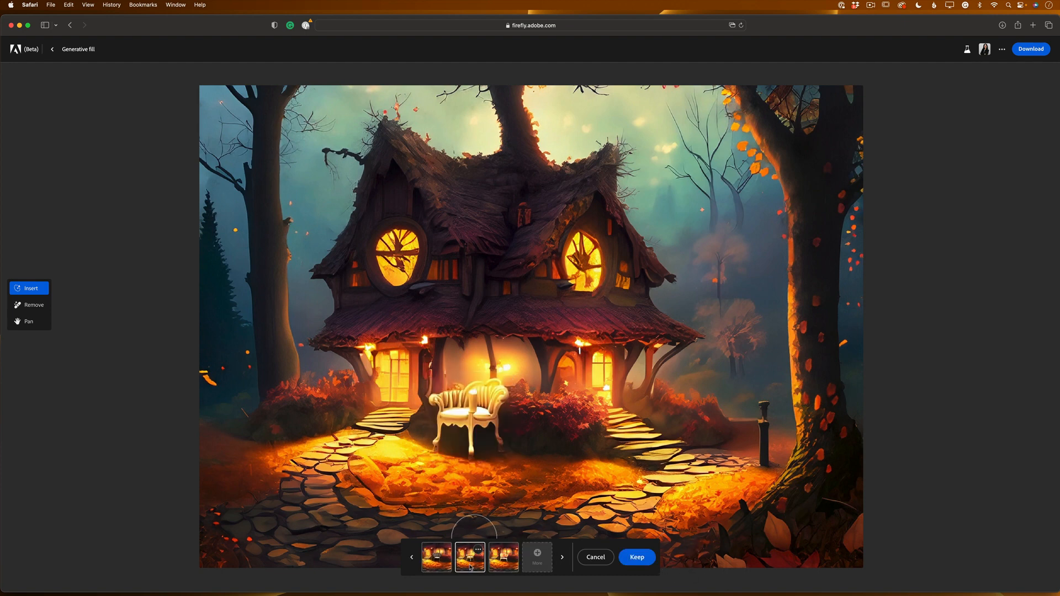
click(497, 564)
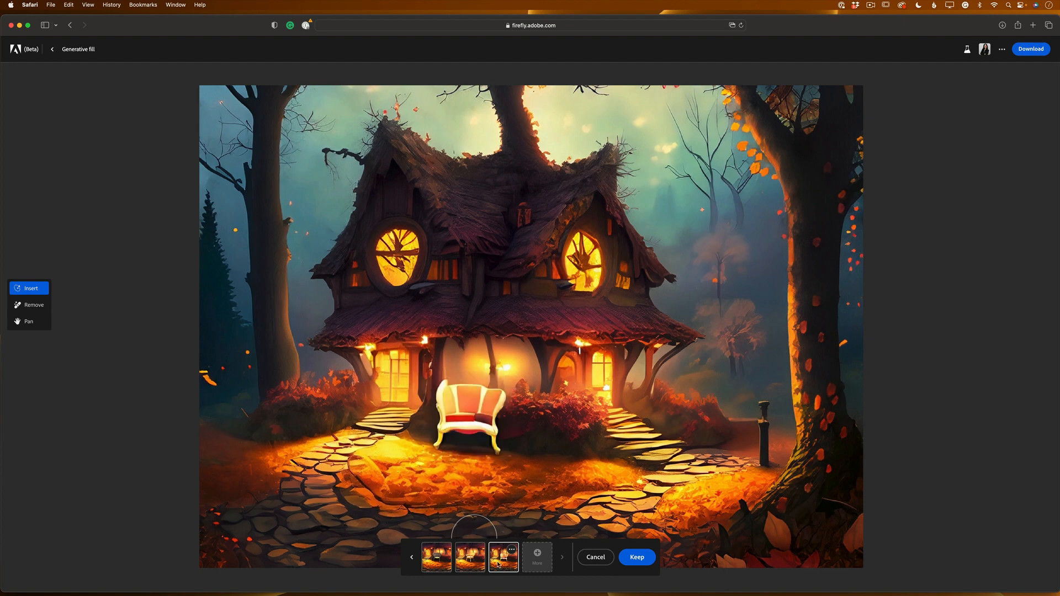
click(472, 562)
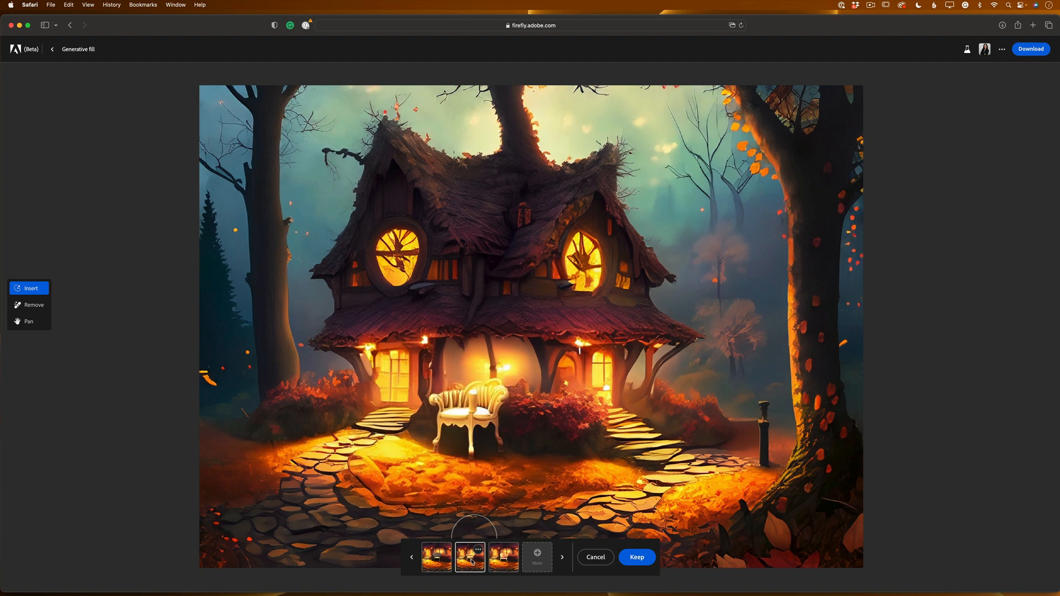
click(435, 562)
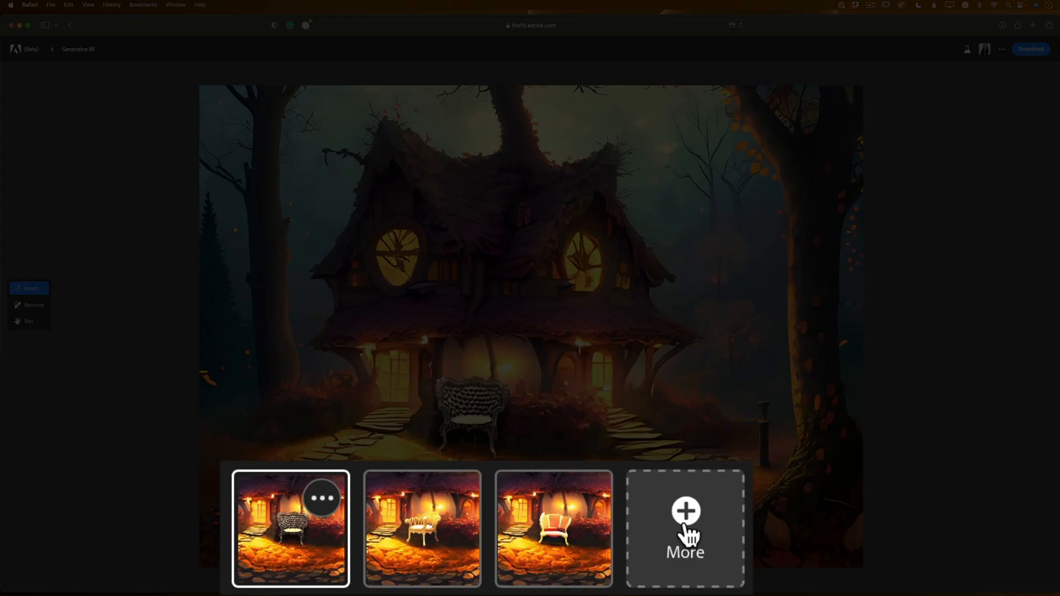
click(537, 556)
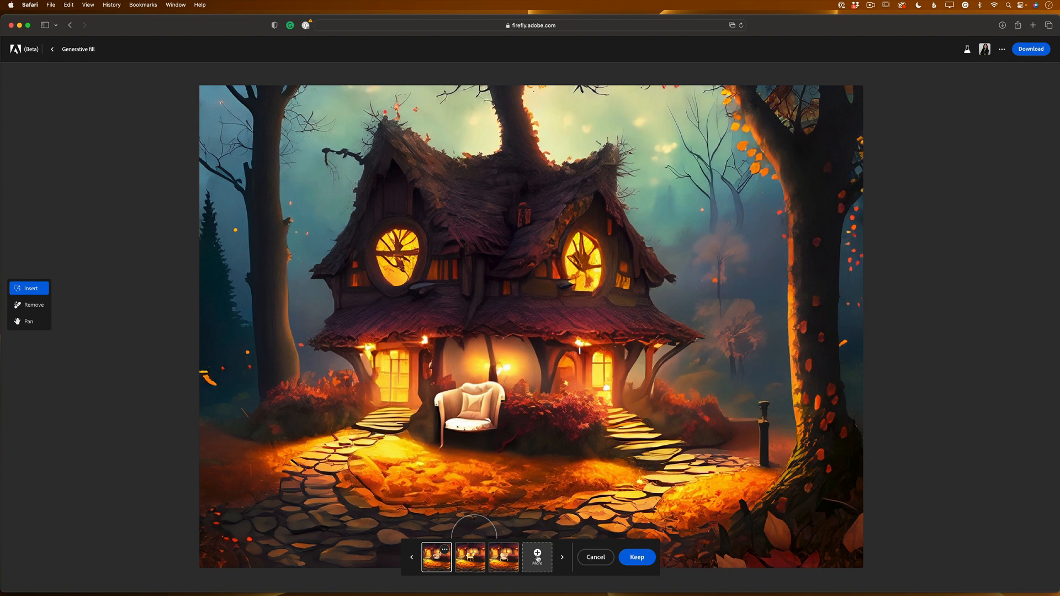
Step: Keep the third new variation, the white armchair with scrolled arms, and download the edited image
click(469, 557)
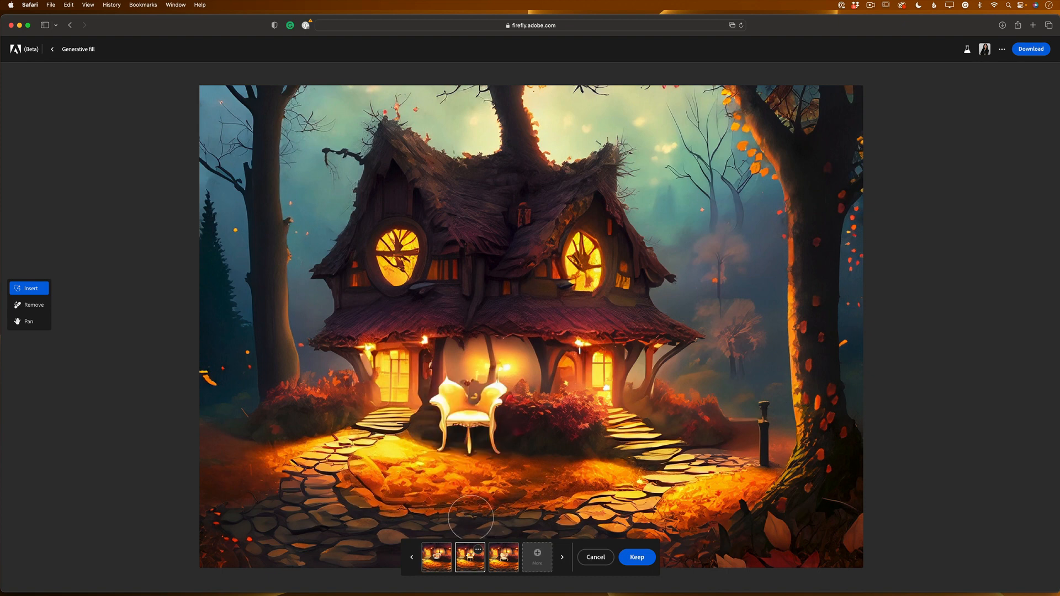
click(503, 560)
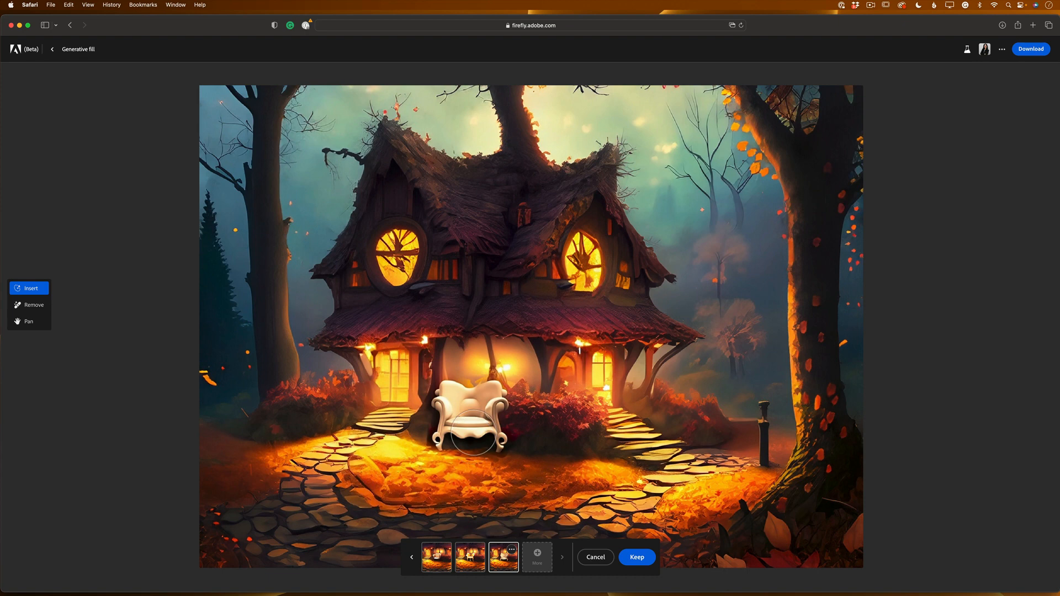
click(638, 558)
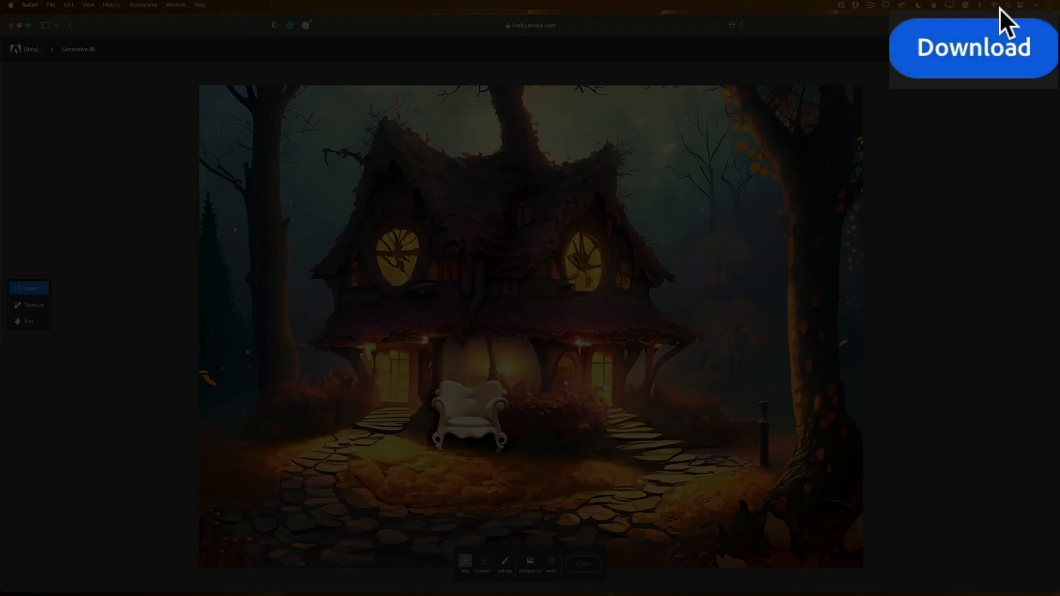
click(1030, 48)
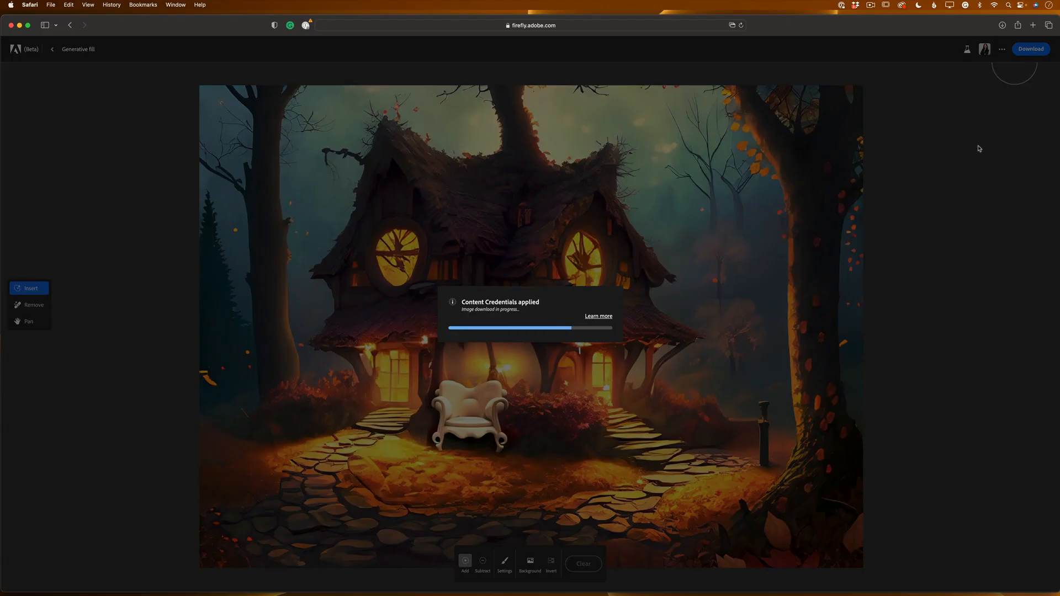